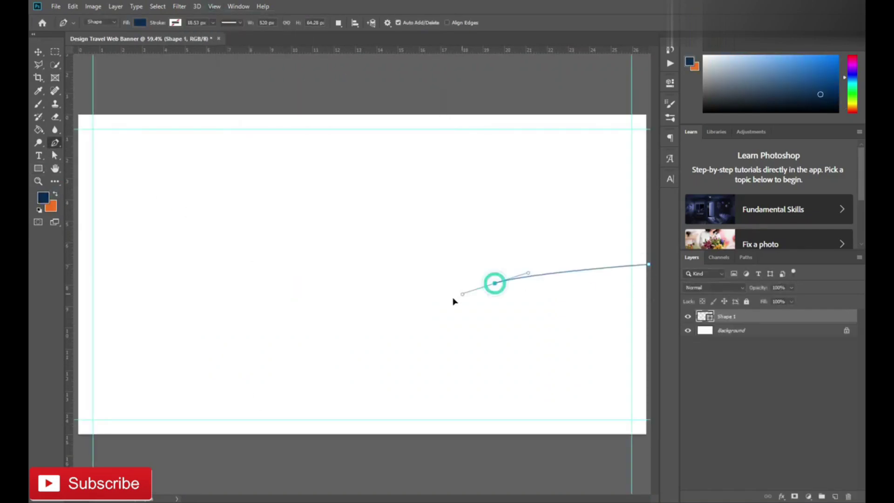
# Step: Draw the navy wave's curved anchors, undoing and redrawing the middle and lower-left curves
pyautogui.moveTo(186, 437); pyautogui.dragTo(140, 448)
pyautogui.click(201, 473)
pyautogui.click(613, 464)
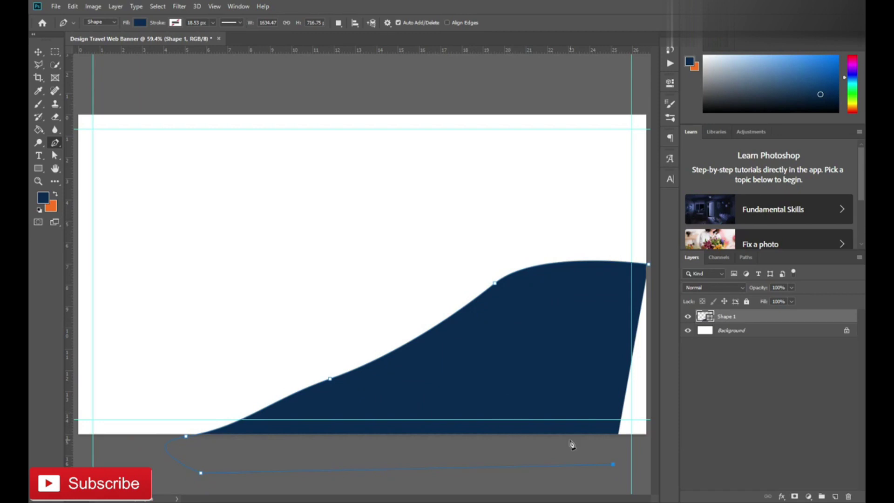
pyautogui.hotkey('ctrl', 'z')
pyautogui.hotkey('ctrl', 'z')
pyautogui.hotkey('ctrl', 'z')
pyautogui.moveTo(355, 383); pyautogui.dragTo(299, 389)
pyautogui.moveTo(182, 432); pyautogui.dragTo(140, 442)
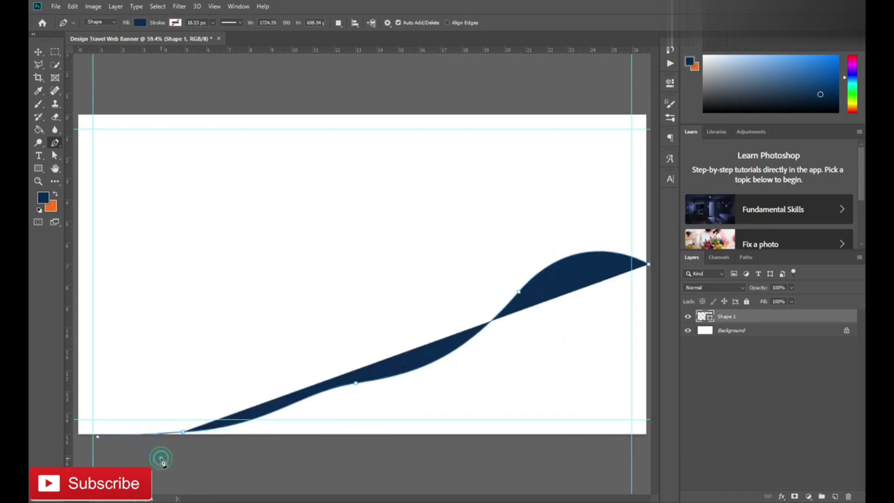
# Step: Close the navy wave below the canvas, then start a new shape at the banner's left edge
pyautogui.click(161, 458)
pyautogui.click(550, 466)
pyautogui.click(635, 456)
pyautogui.hotkey('ctrl', '-')
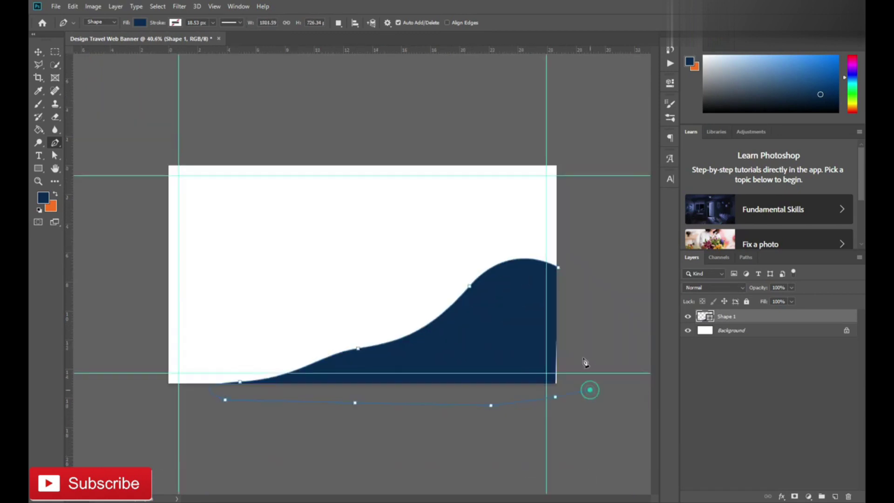
pyautogui.press('x')
pyautogui.click(150, 301)
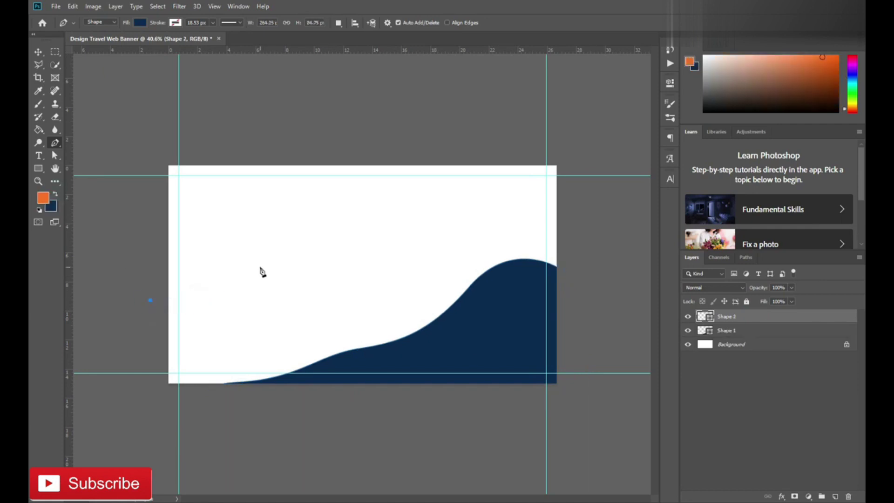
# Step: Draw a curved shape enclosing the banner's top-left corner and fill it orange
pyautogui.moveTo(260, 267); pyautogui.dragTo(309, 190)
pyautogui.press('z')
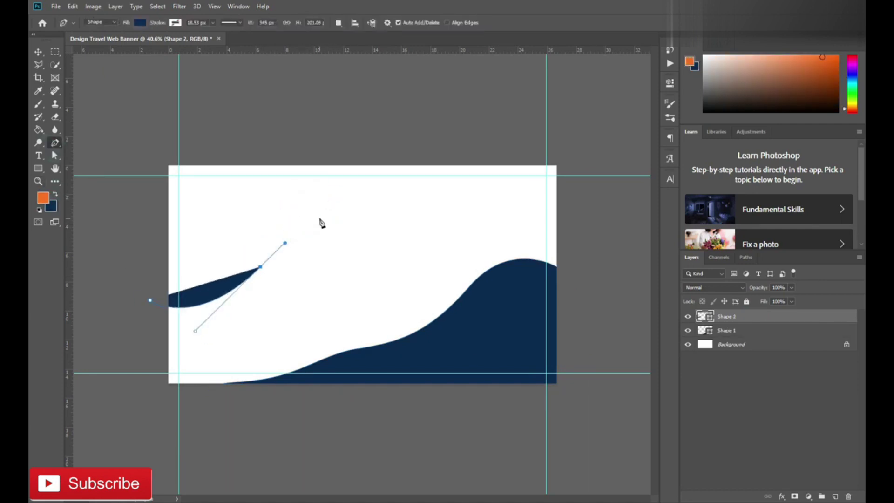
pyautogui.moveTo(363, 141); pyautogui.dragTo(424, 149)
pyautogui.scroll(2, 363, 274)
pyautogui.click(105, 107)
pyautogui.click(80, 190)
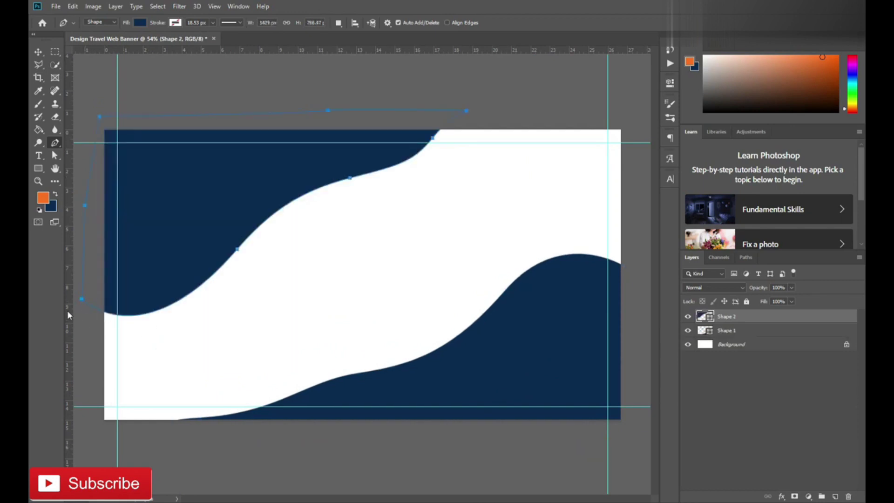
pyautogui.scroll(-1, 67, 314)
pyautogui.click(140, 23)
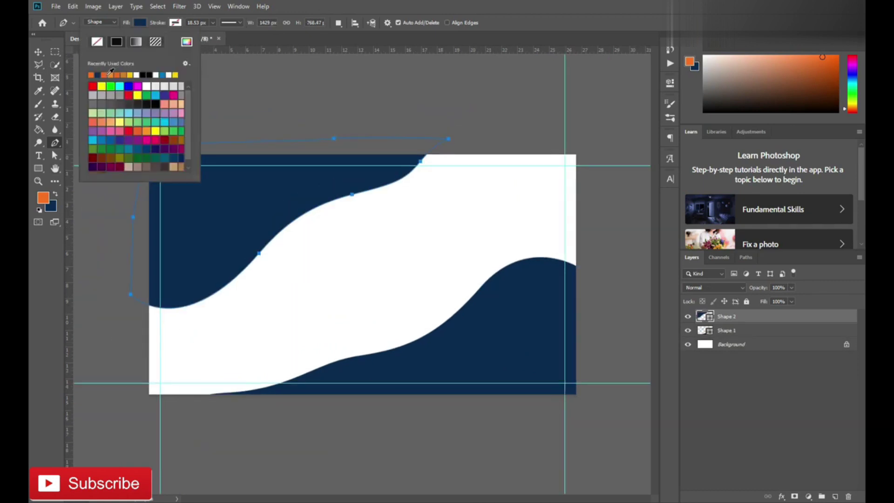
pyautogui.click(97, 75)
pyautogui.hotkey('ctrl', 't')
# Step: Nudge the orange shape, then duplicate it and give the copy a lighter orange fill
pyautogui.moveTo(280, 223); pyautogui.dragTo(280, 226)
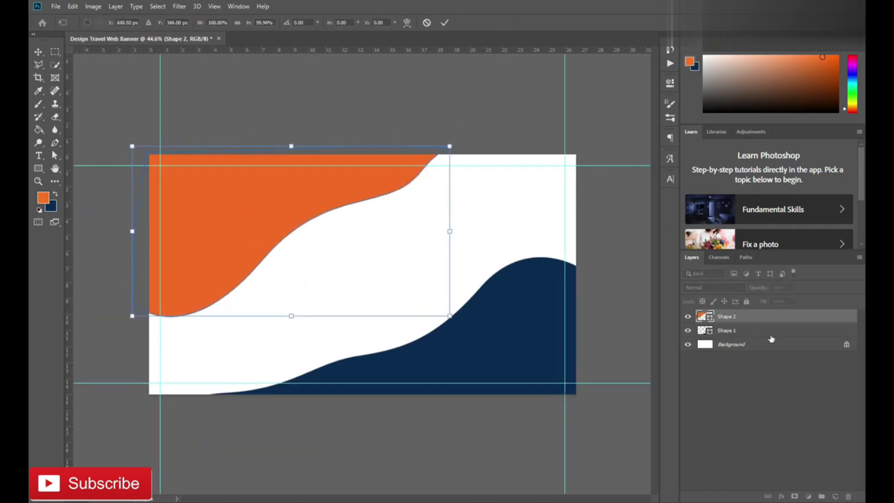
pyautogui.click(445, 23)
pyautogui.hotkey('ctrl', 'alt', 't')
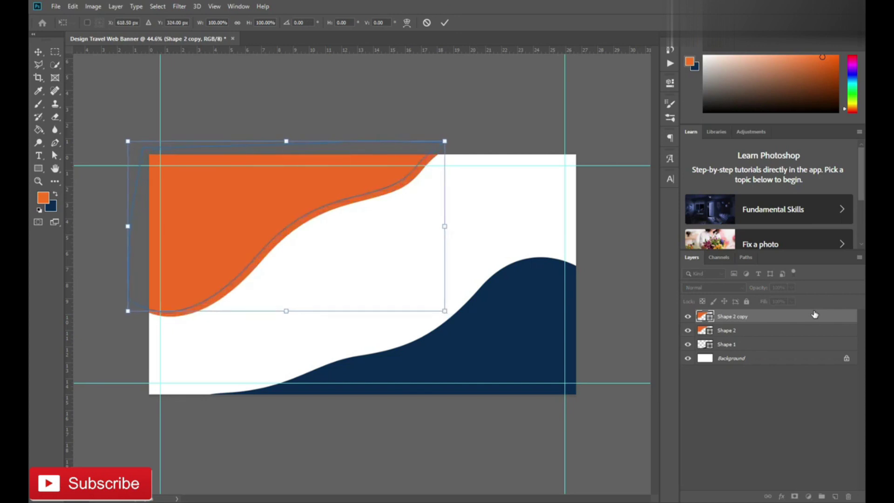
pyautogui.press('Return')
pyautogui.click(140, 22)
pyautogui.click(101, 81)
# Step: Duplicate the lighter orange shape again and select the top copy's path
pyautogui.hotkey('ctrl', 'alt', 't')
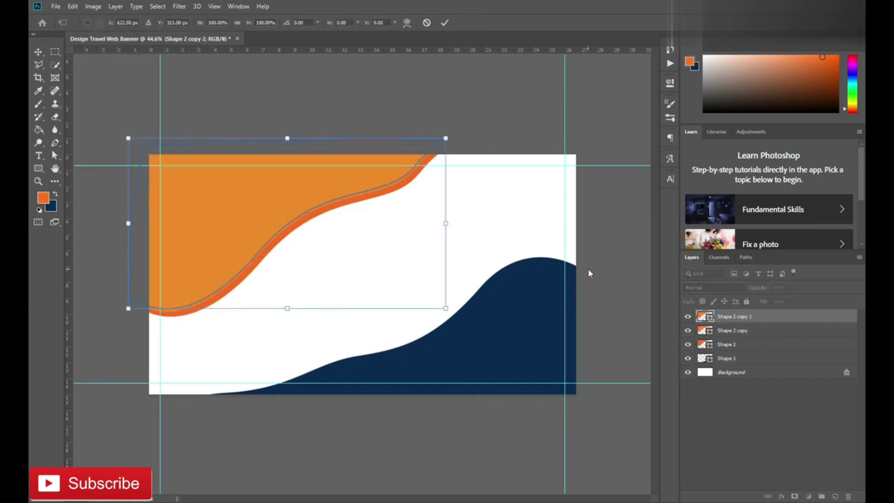
pyautogui.press('Return')
pyautogui.press('a')
pyautogui.keyDown('alt'); pyautogui.scroll(2, 588, 274); pyautogui.keyUp('alt')
pyautogui.click(455, 97)
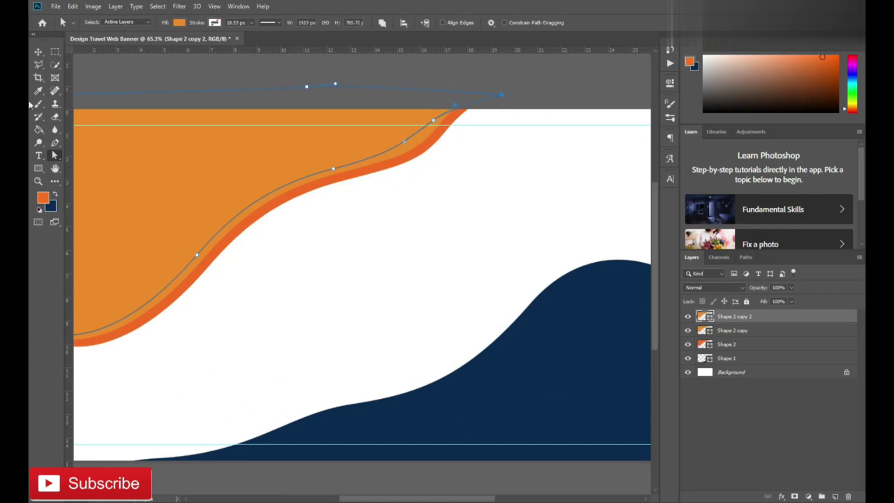
# Step: Give the top copy a white outline about 14 px wide
pyautogui.press('u')
pyautogui.click(175, 22)
pyautogui.click(179, 69)
pyautogui.click(212, 22)
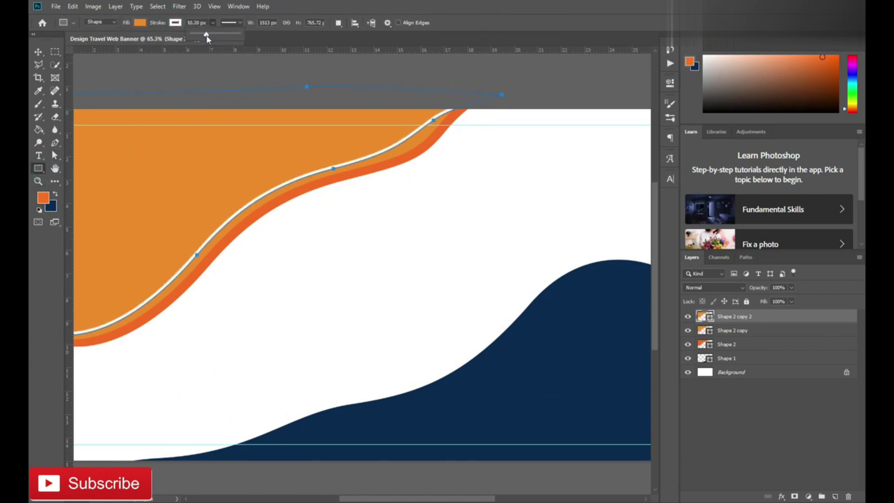
pyautogui.moveTo(206, 36); pyautogui.dragTo(213, 35)
pyautogui.click(231, 23)
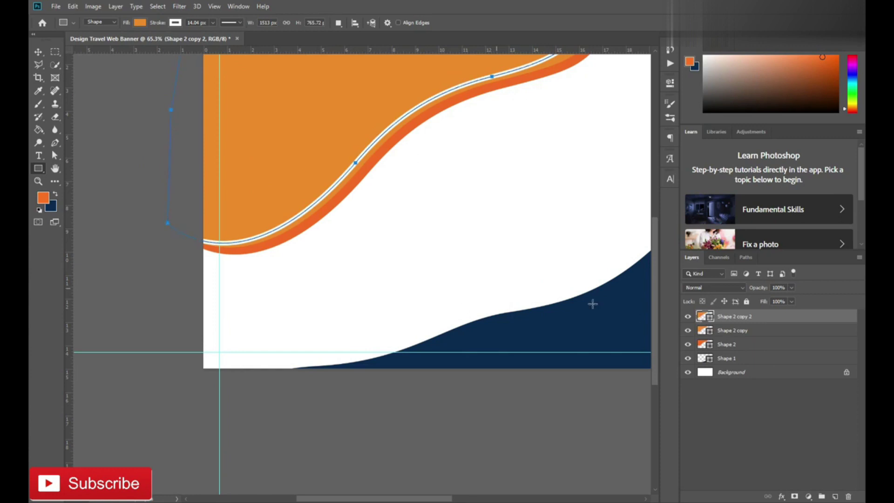
# Step: Group the three lower background shapes into a group named 'bg'
pyautogui.hotkey('ctrl', '0')
pyautogui.click(732, 330)
pyautogui.keyDown('shift'); pyautogui.click(727, 357); pyautogui.keyUp('shift')
pyautogui.hotkey('ctrl', 'g')
pyautogui.doubleClick(723, 329)
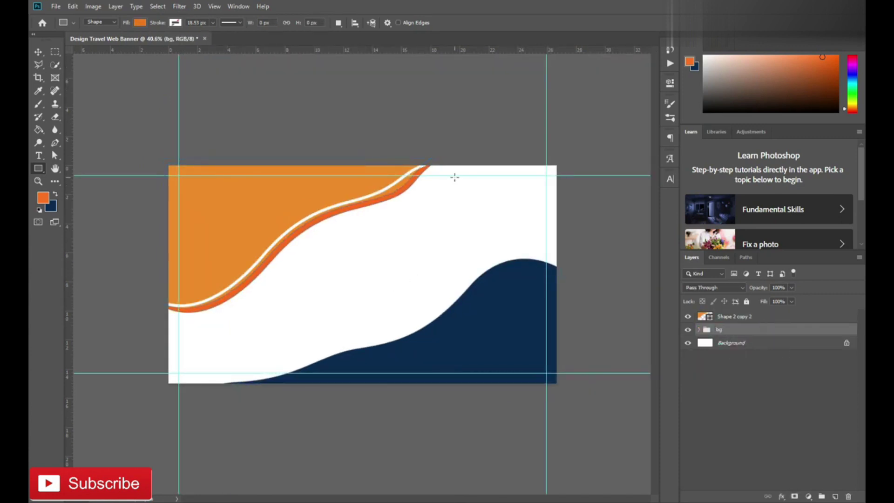
pyautogui.hotkey('ctrl', '+')
pyautogui.press('v')
pyautogui.click(360, 186)
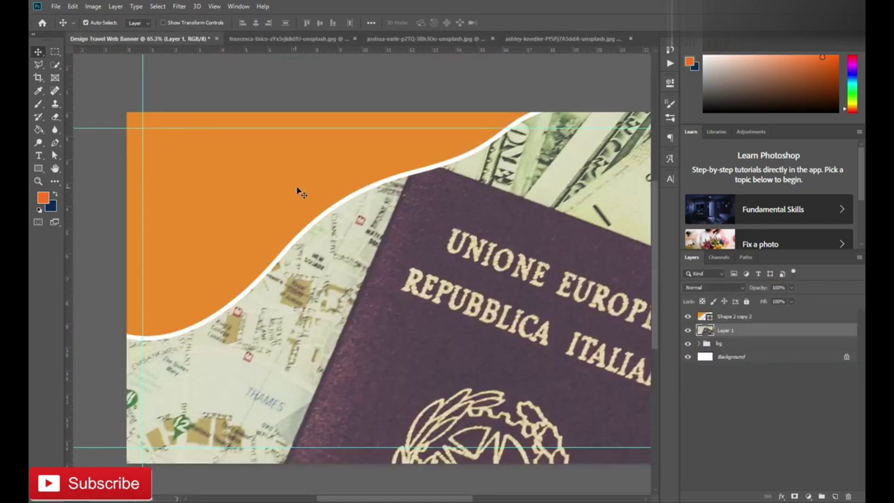
# Step: Paste the travel map photo, then scale and position it over the top-left wave
pyautogui.hotkey('ctrl', ']')
pyautogui.scroll(-10, 301, 193)
pyautogui.hotkey('ctrl', 't')
pyautogui.moveTo(409, 259); pyautogui.dragTo(360, 262)
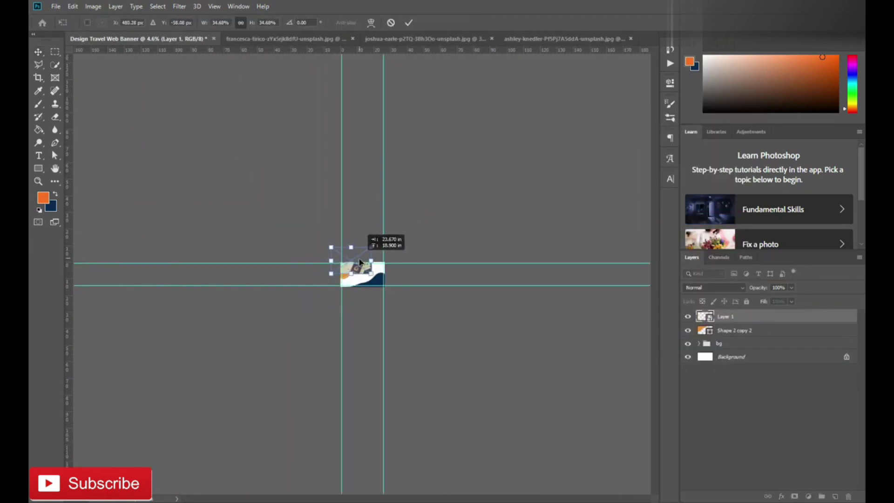
pyautogui.hotkey('ctrl', '0')
pyautogui.moveTo(287, 279)
pyautogui.mouseDown()
pyautogui.moveTo(128, 111)
pyautogui.moveTo(135, 139)
pyautogui.mouseUp()
pyautogui.moveTo(272, 315); pyautogui.dragTo(271, 309)
pyautogui.moveTo(409, 227); pyautogui.dragTo(429, 232)
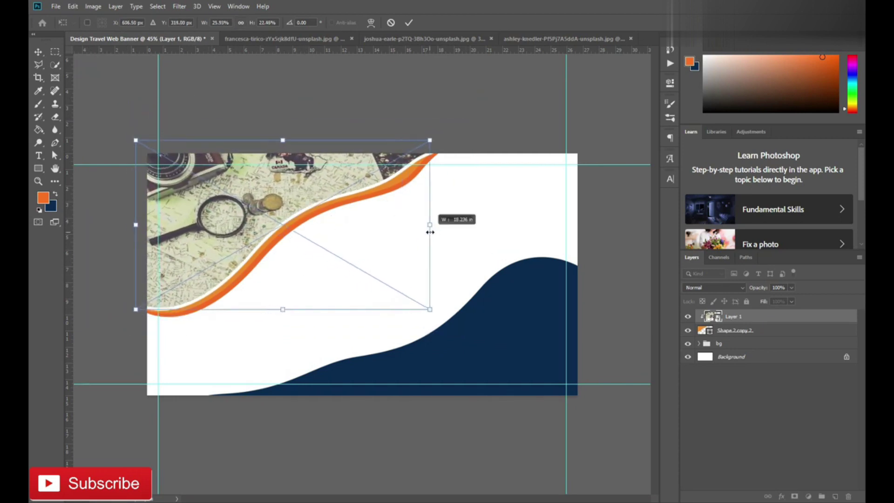
pyautogui.click(409, 22)
pyautogui.rightClick(38, 168)
pyautogui.click(70, 188)
# Step: Draw an orange circle below the map photo and move it down-left
pyautogui.moveTo(189, 236); pyautogui.dragTo(289, 335)
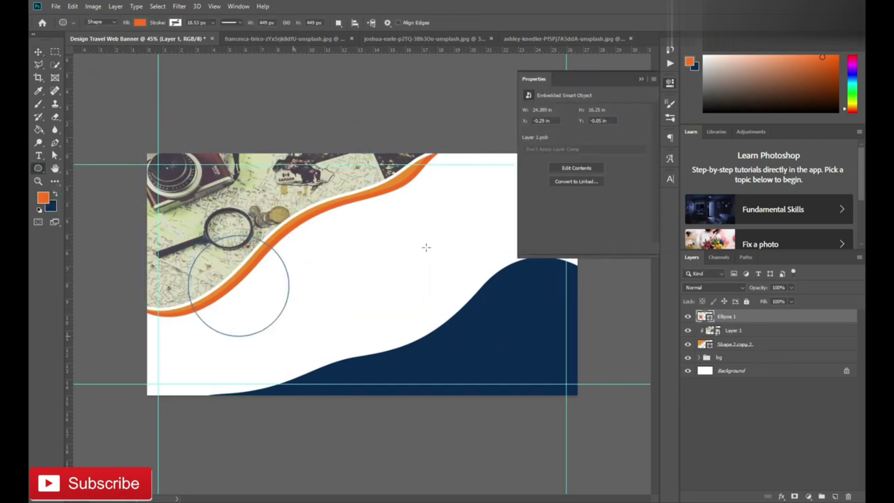
pyautogui.click(528, 157)
pyautogui.click(580, 158)
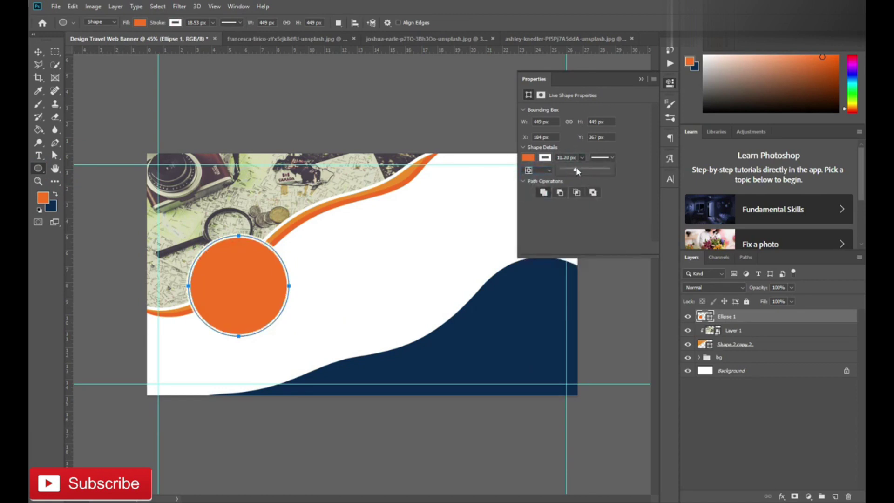
pyautogui.hotkey('ctrl', 't')
pyautogui.moveTo(224, 298); pyautogui.dragTo(210, 311)
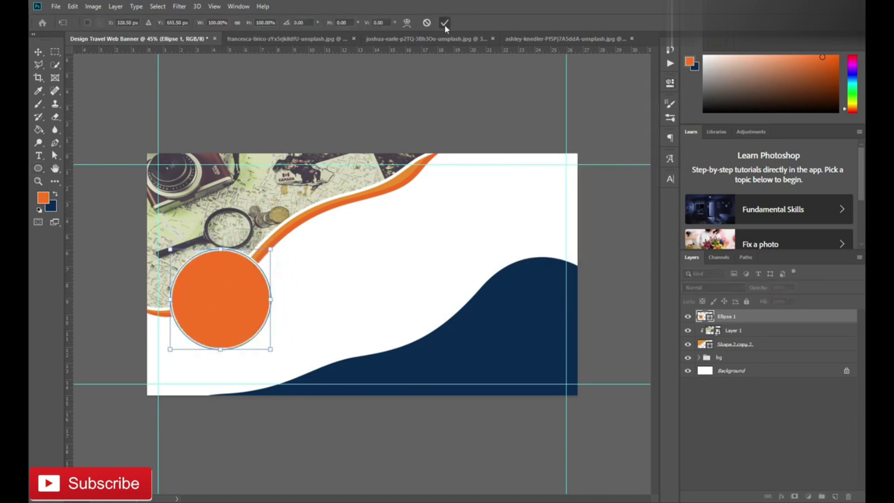
pyautogui.click(444, 23)
# Step: Duplicate the circle as a smaller copy up-right and copy the canyon photo into the banner
pyautogui.hotkey('ctrl', 'j')
pyautogui.hotkey('ctrl', 't')
pyautogui.moveTo(271, 249)
pyautogui.mouseDown()
pyautogui.moveTo(250, 269)
pyautogui.moveTo(354, 181)
pyautogui.mouseUp()
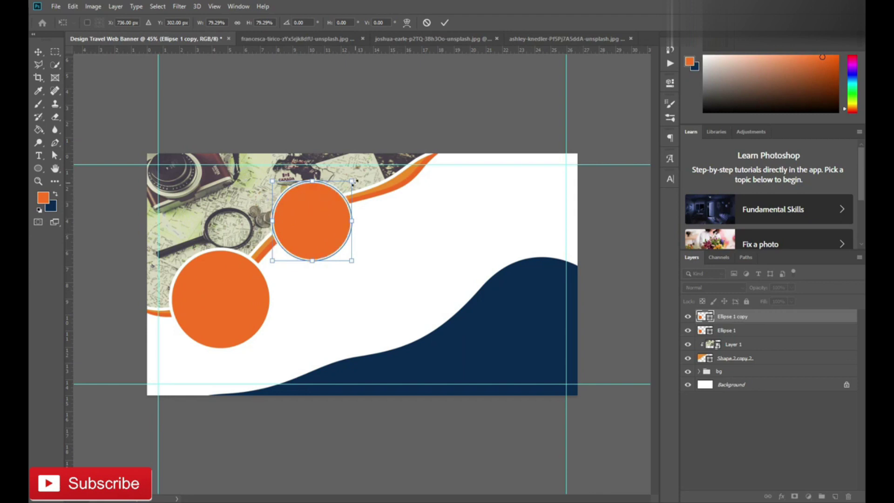
pyautogui.press('Return')
pyautogui.click(298, 39)
pyautogui.click(362, 37)
# Step: Place and shrink the canyon photo, clipping it into the lower circle
pyautogui.moveTo(326, 232); pyautogui.dragTo(140, 38)
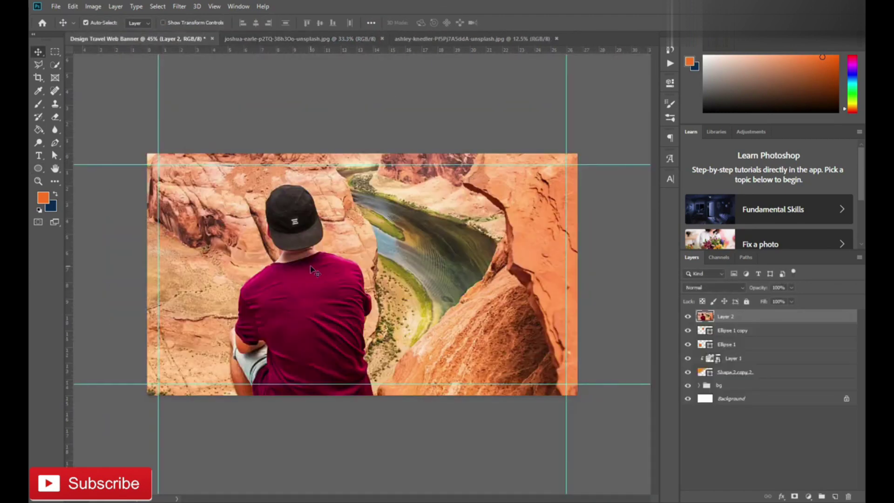
pyautogui.hotkey('ctrl', '[')
pyautogui.hotkey('ctrl', '-')
pyautogui.hotkey('ctrl', '-')
pyautogui.hotkey('ctrl', 't')
pyautogui.moveTo(393, 245); pyautogui.dragTo(347, 271)
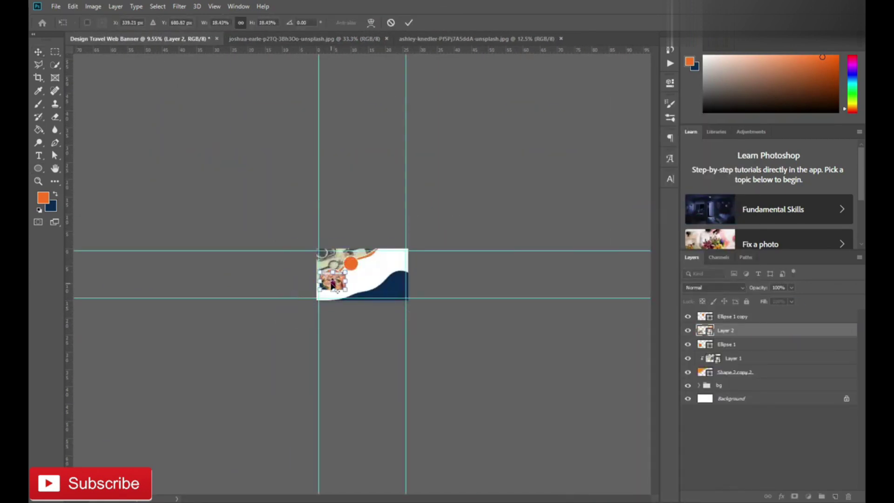
pyautogui.hotkey('ctrl', '0')
pyautogui.press('Return')
pyautogui.hotkey('ctrl', 'alt', 'g')
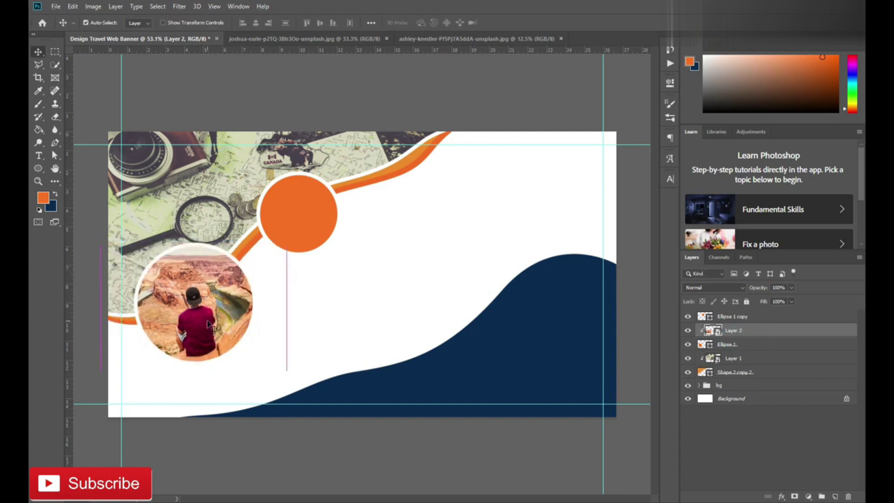
# Step: Add a drop shadow to the lower circle and copy it to the small circle
pyautogui.doubleClick(782, 344)
pyautogui.click(502, 399)
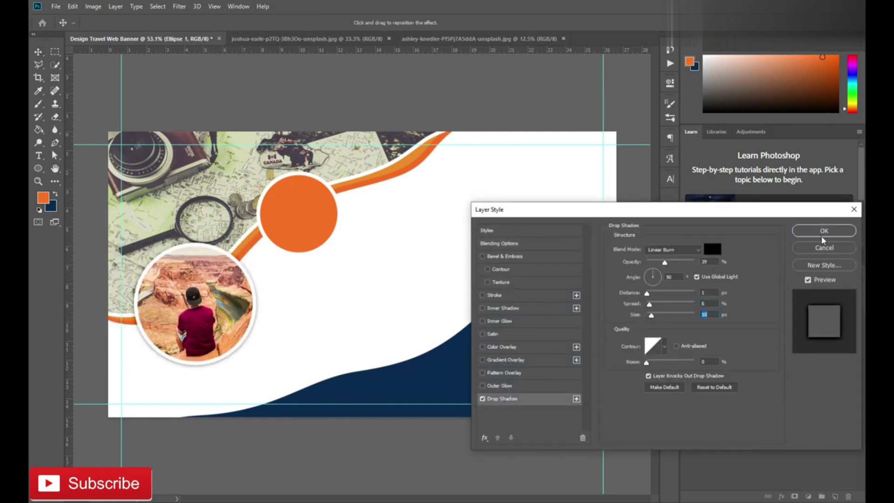
pyautogui.click(823, 232)
pyautogui.hotkey('ctrl', 'j')
pyautogui.moveTo(727, 344); pyautogui.dragTo(726, 315)
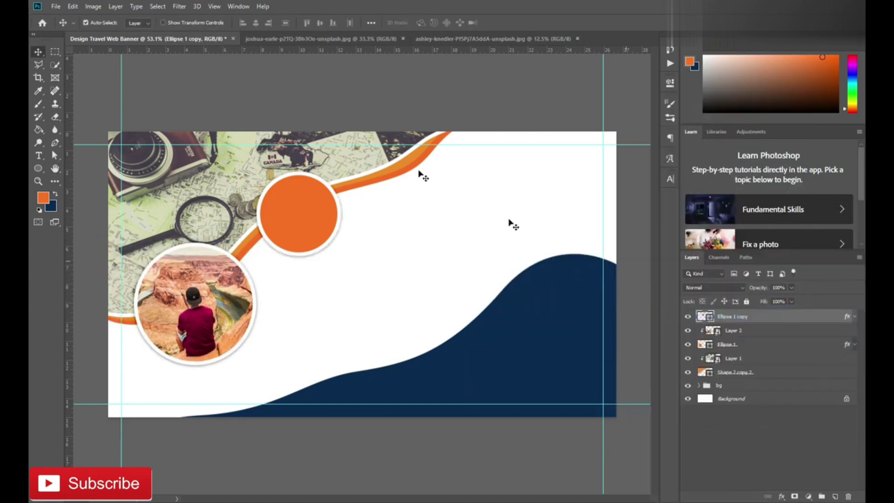
# Step: Paste the hiker photo, clip it into the small circle, and group the photo layers
pyautogui.hotkey('ctrl', 'v')
pyautogui.hotkey('ctrl', '-')
pyautogui.hotkey('ctrl', '-')
pyautogui.hotkey('ctrl', 't')
pyautogui.moveTo(323, 316); pyautogui.dragTo(363, 275)
pyautogui.scroll(5, 363, 275)
pyautogui.press('Return')
pyautogui.hotkey('ctrl', 'alt', 'g')
pyautogui.moveTo(326, 224); pyautogui.dragTo(302, 228)
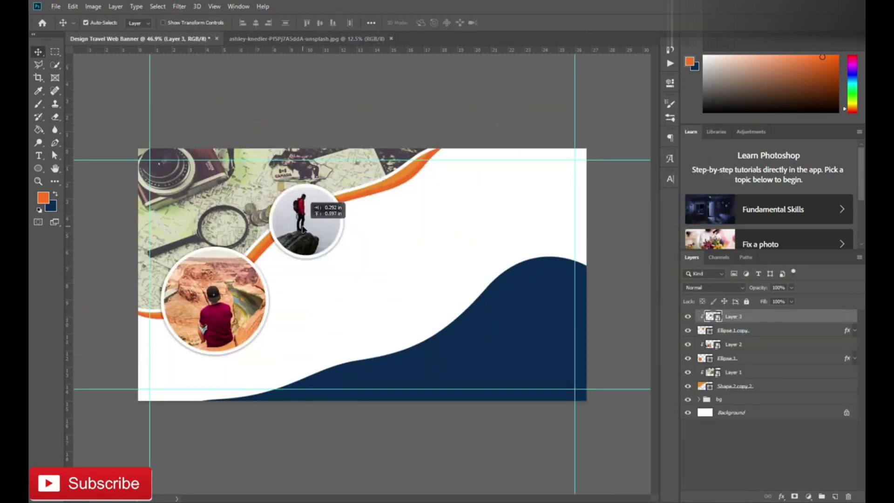
pyautogui.keyDown('shift'); pyautogui.click(764, 386); pyautogui.keyUp('shift')
pyautogui.hotkey('ctrl', 'g')
# Step: Rename the photo group to 'image'
pyautogui.doubleClick(723, 315)
pyautogui.write('image')
pyautogui.press('Return')
# Step: Draw an orange curved shape over the top-left corner above the camera
pyautogui.scroll(-1, 445, 299)
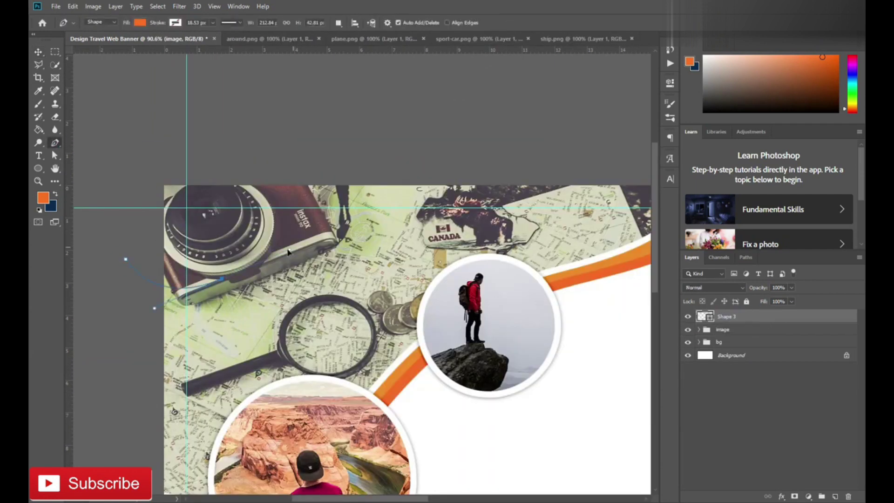
pyautogui.moveTo(281, 216); pyautogui.dragTo(365, 169)
pyautogui.click(120, 161)
pyautogui.click(125, 259)
pyautogui.scroll(3, 159, 305)
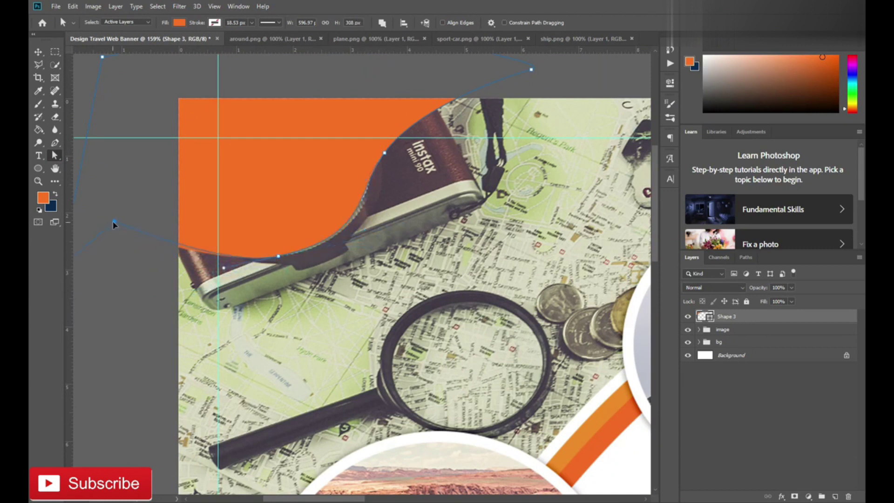
pyautogui.scroll(-2, 520, 95)
# Step: Type 'as' on the orange shape in white, All Caps, and adjust its font size
pyautogui.scroll(1, 291, 162)
pyautogui.press('t')
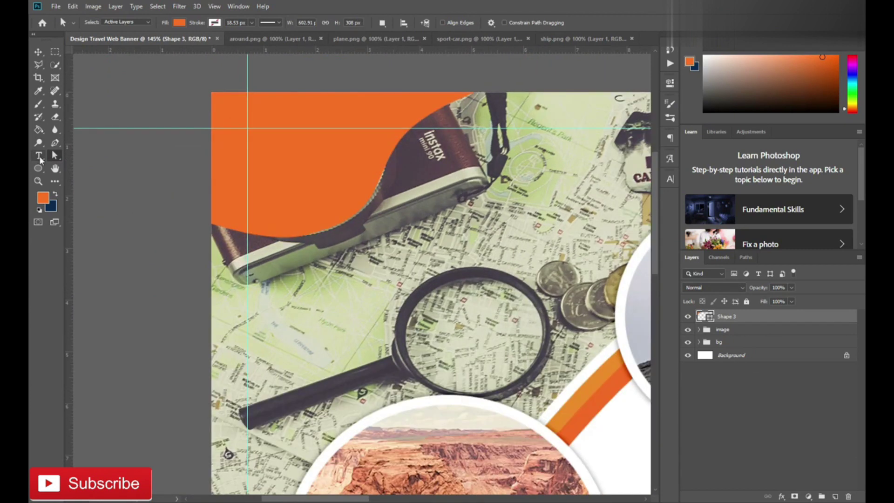
pyautogui.click(291, 162)
pyautogui.write('as')
pyautogui.click(670, 179)
pyautogui.click(643, 235)
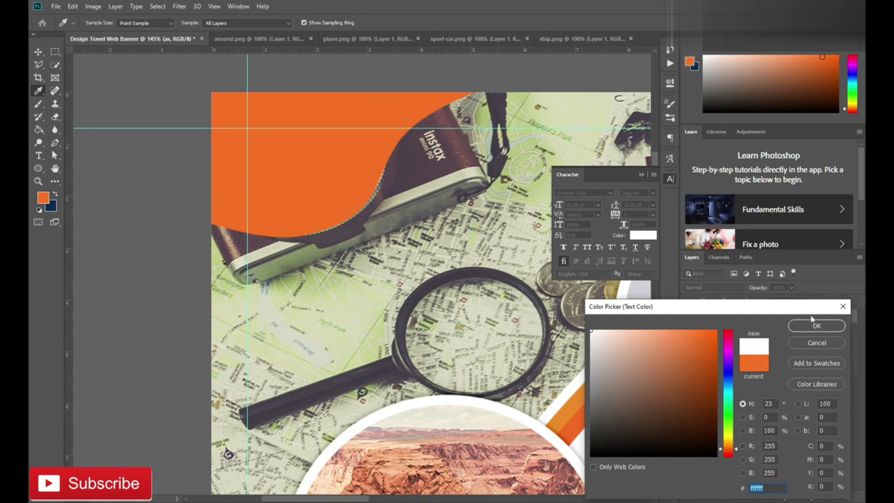
pyautogui.click(815, 323)
pyautogui.click(587, 247)
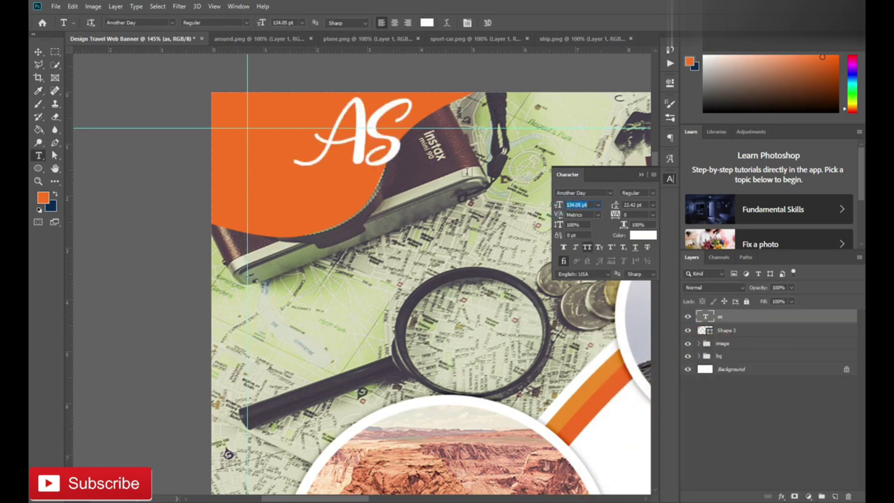
pyautogui.click(598, 205)
pyautogui.click(38, 52)
# Step: Bring in the around.png globe, fill it white, and convert it to a smart object
pyautogui.moveTo(344, 135)
pyautogui.mouseDown()
pyautogui.moveTo(102, 51)
pyautogui.moveTo(353, 256)
pyautogui.mouseUp()
pyautogui.click(43, 197)
pyautogui.click(808, 325)
pyautogui.hotkey('shift', 'alt', 'BackSpace')
pyautogui.rightClick(747, 315)
pyautogui.click(661, 219)
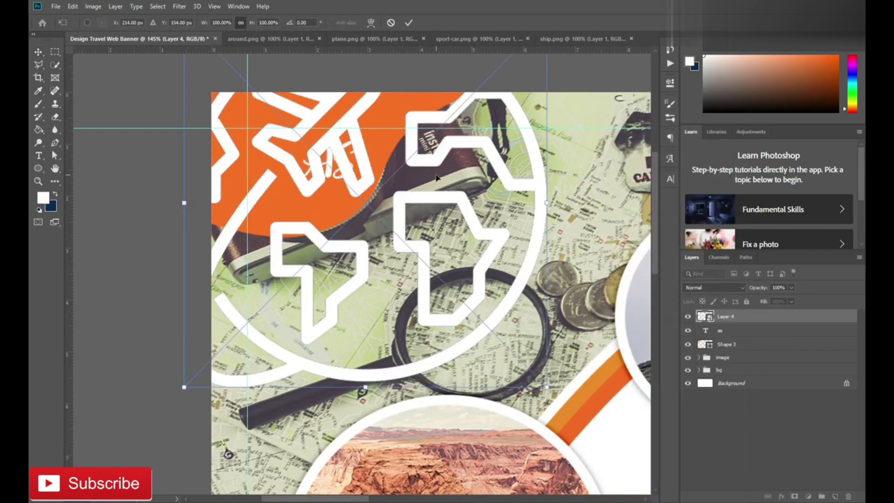
pyautogui.scroll(-2, 343, 92)
# Step: Shrink the globe to logo size and place the smaller AS lettering beside it
pyautogui.hotkey('ctrl', 't')
pyautogui.scroll(3, 343, 91)
pyautogui.moveTo(343, 92); pyautogui.dragTo(335, 100)
pyautogui.press('Return')
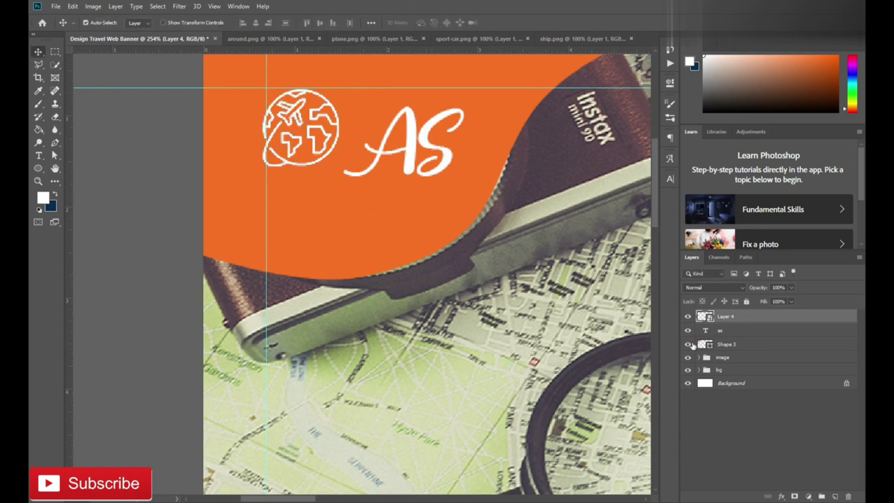
pyautogui.click(720, 330)
pyautogui.hotkey('ctrl', 't')
pyautogui.moveTo(465, 106); pyautogui.dragTo(444, 100)
pyautogui.press('Return')
# Step: Group the globe, AS text and orange shape layers together as the logo
pyautogui.keyDown('shift'); pyautogui.click(745, 346); pyautogui.keyUp('shift')
pyautogui.keyDown('shift'); pyautogui.click(726, 316); pyautogui.keyUp('shift')
pyautogui.hotkey('ctrl', 'g')
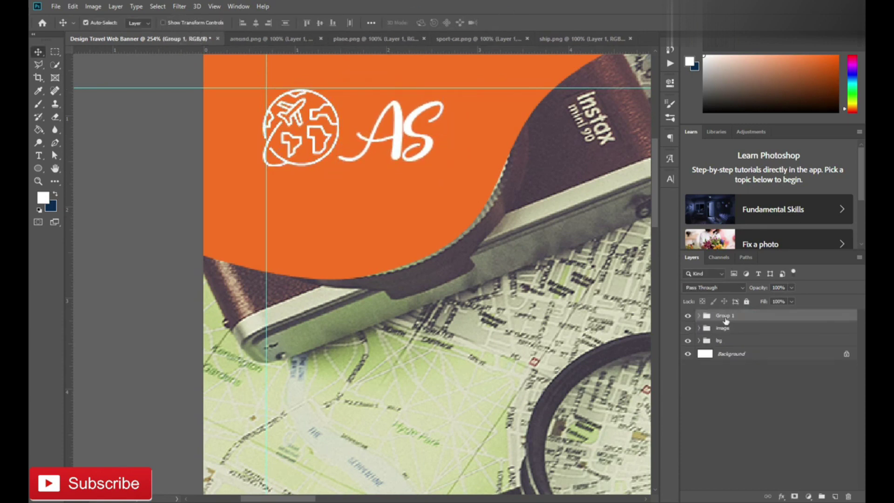
pyautogui.scroll(-5, 520, 317)
pyautogui.click(38, 168)
pyautogui.click(55, 193)
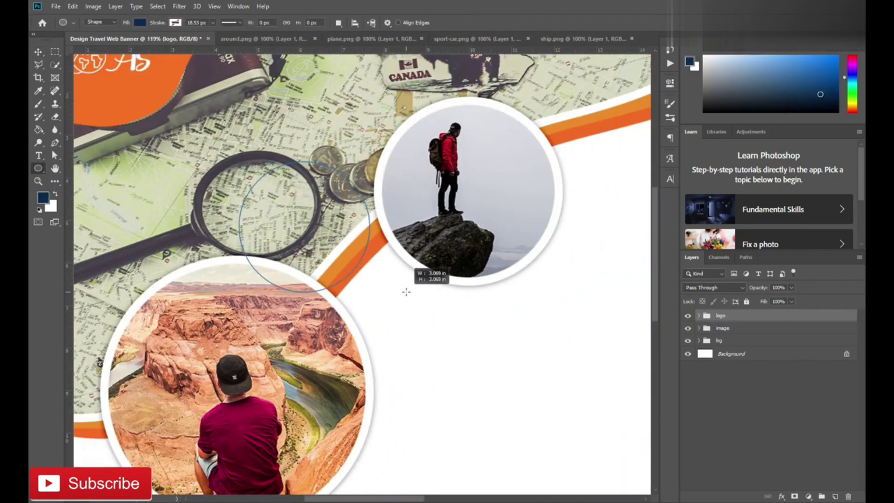
# Step: Place a navy circle between the photo circles, then scale a no-fill, thin white-outlined copy inside it
pyautogui.moveTo(406, 291); pyautogui.dragTo(401, 286)
pyautogui.moveTo(326, 242); pyautogui.dragTo(392, 289)
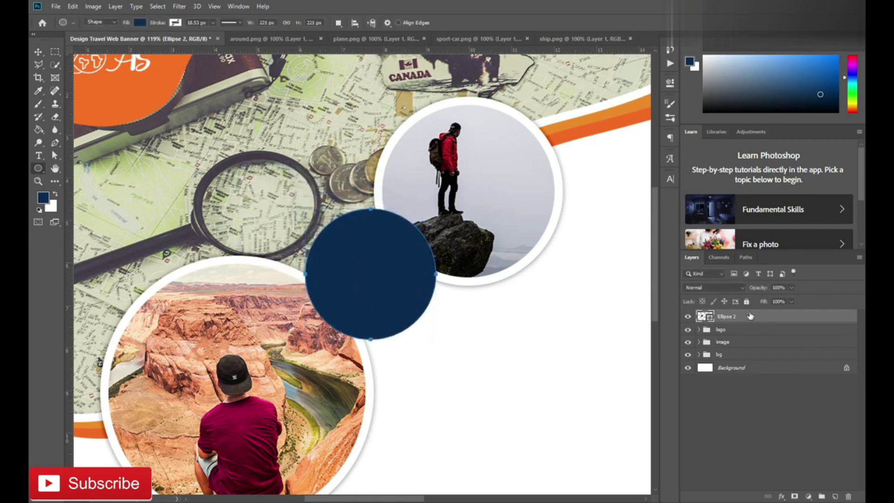
pyautogui.hotkey('ctrl', 'j')
pyautogui.click(139, 23)
pyautogui.click(82, 61)
pyautogui.click(213, 22)
pyautogui.moveTo(209, 35); pyautogui.dragTo(203, 35)
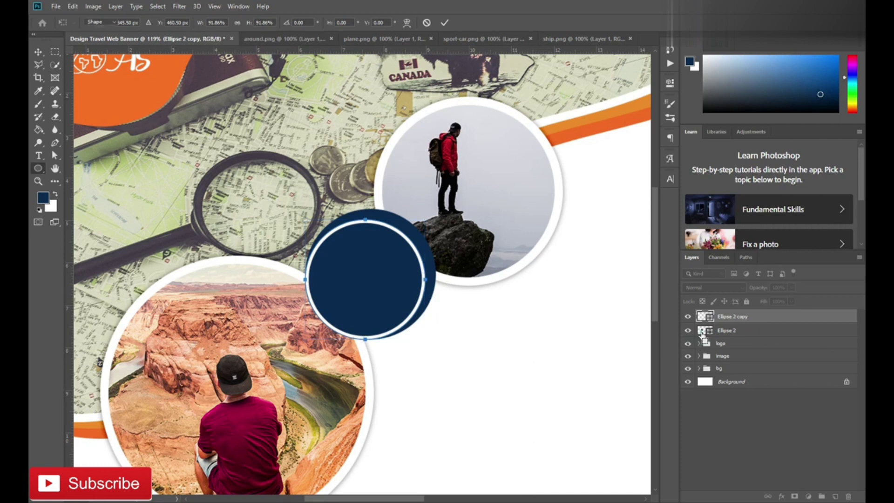
pyautogui.press('v')
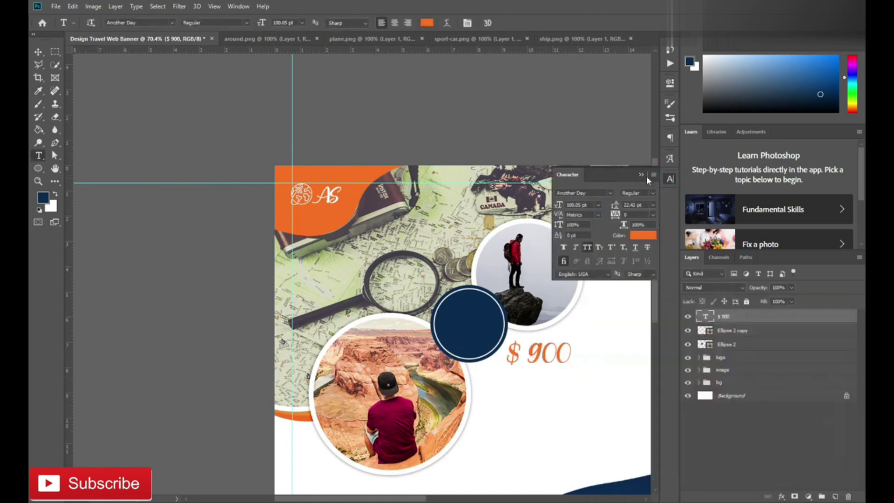
# Step: Add '$900' in Public Secret, enlarged and positioned inside the navy circle
pyautogui.write('publ')
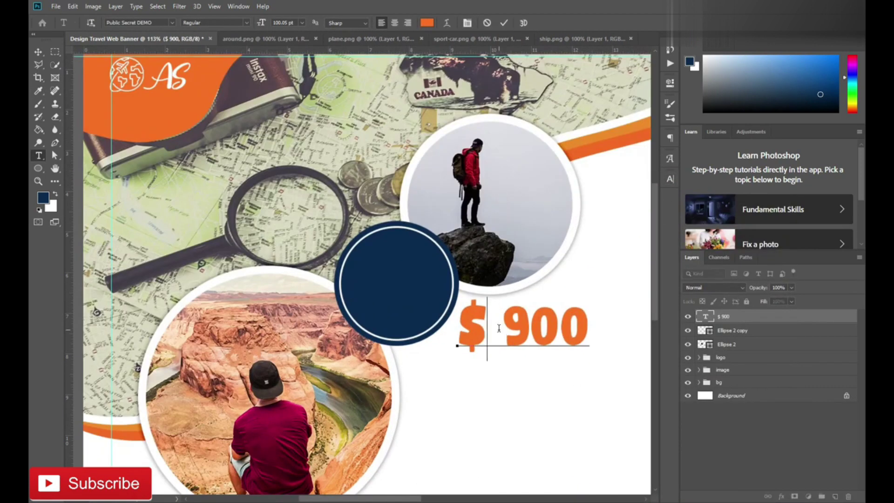
pyautogui.moveTo(430, 292); pyautogui.dragTo(437, 296)
pyautogui.moveTo(400, 270); pyautogui.dragTo(409, 265)
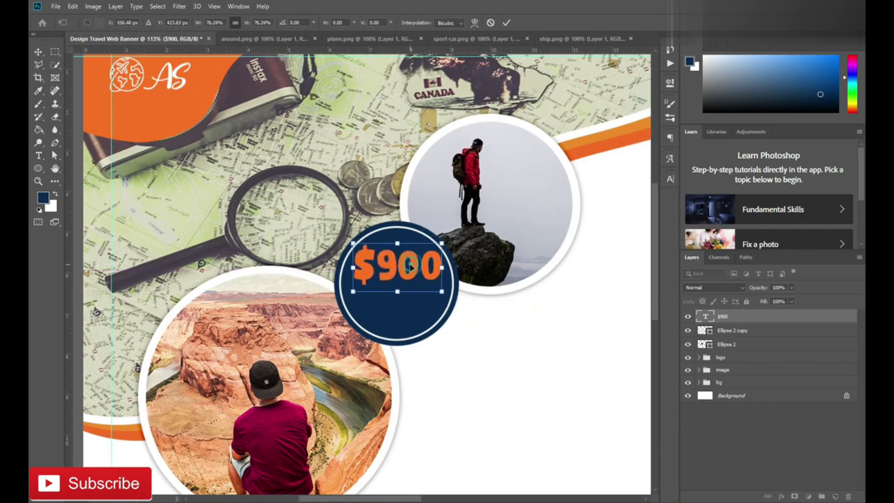
pyautogui.click(506, 23)
# Step: Add the 'All Inclusive' tagline in Another Day, shrunk and placed under $900
pyautogui.press('t')
pyautogui.click(509, 341)
pyautogui.write('All Inclu')
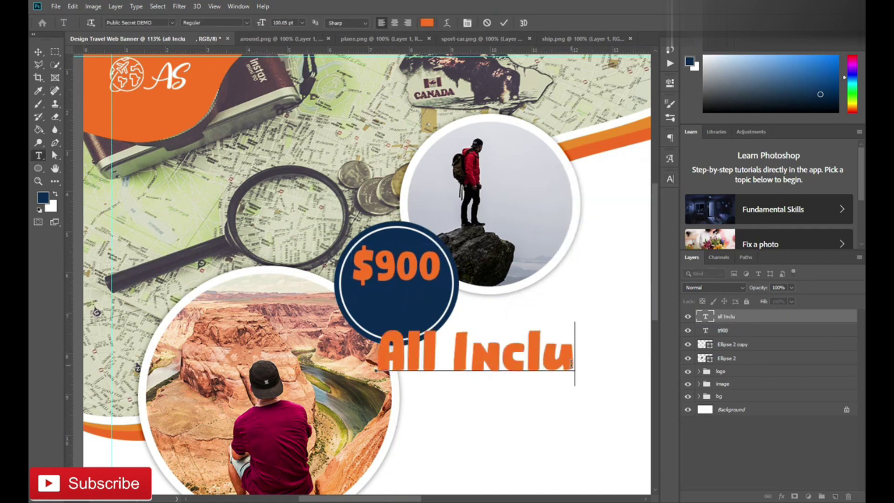
pyautogui.write('ve')
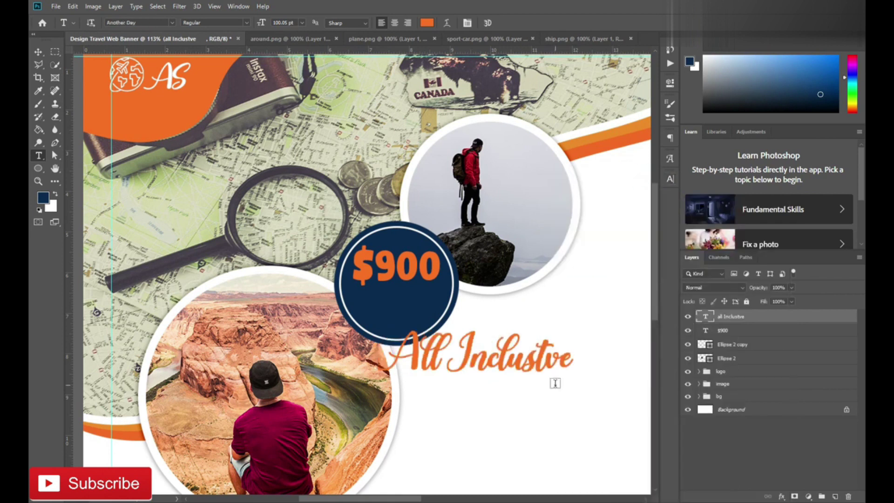
pyautogui.moveTo(500, 417); pyautogui.dragTo(352, 385)
pyautogui.moveTo(288, 373); pyautogui.dragTo(395, 298)
pyautogui.scroll(3, 396, 288)
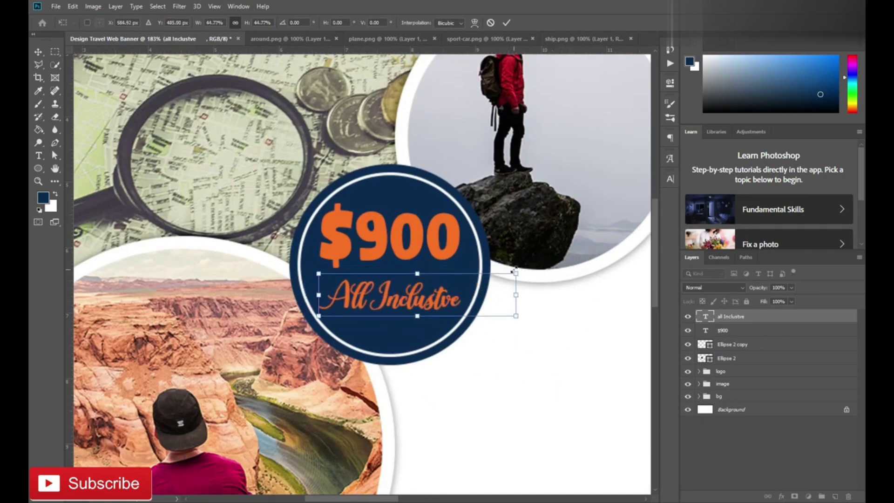
pyautogui.click(506, 22)
# Step: Change the tagline's text colour to white
pyautogui.click(670, 179)
pyautogui.click(601, 218)
pyautogui.click(594, 325)
pyautogui.click(814, 325)
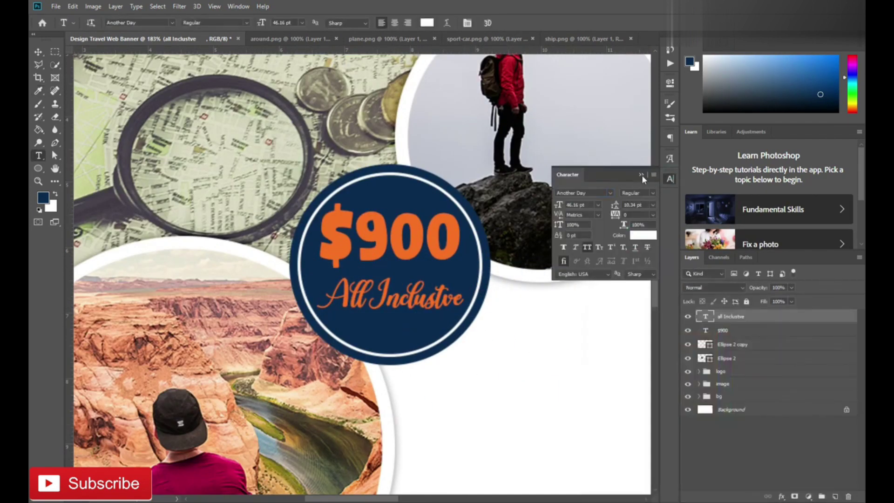
pyautogui.click(752, 359)
# Step: Group the badge layers and name the group 'price info'
pyautogui.hotkey('ctrl', 'g')
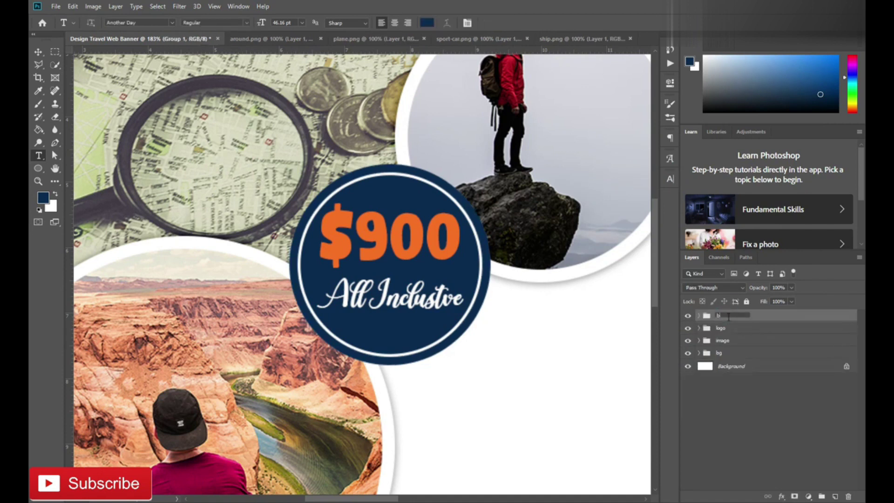
pyautogui.write('rice info')
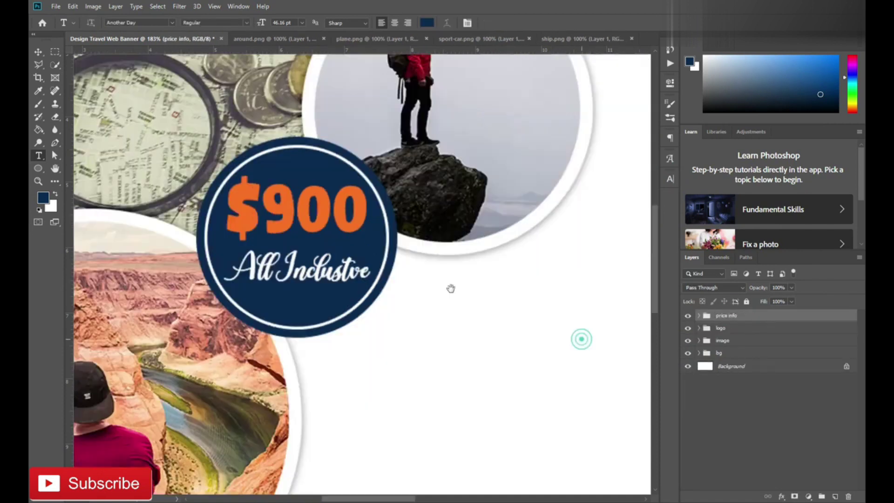
pyautogui.hotkey('ctrl', '0')
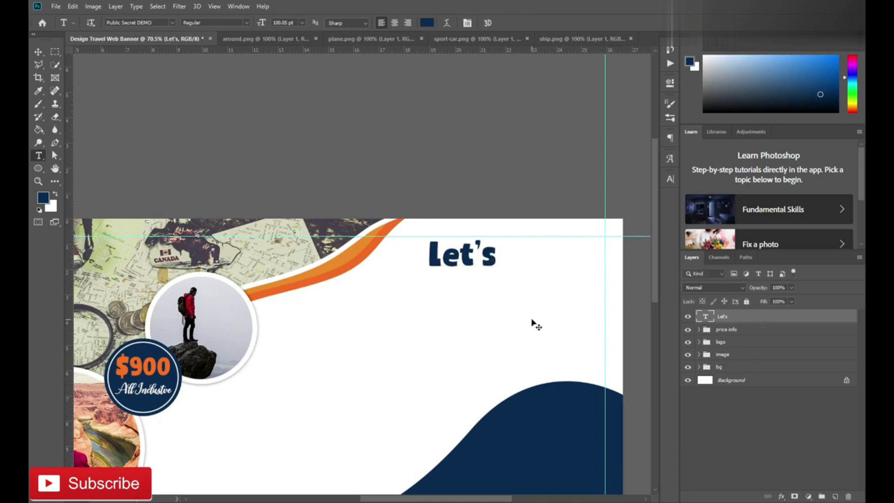
# Step: Position Let's and enlarge Explore beneath it, aligning their left edges
pyautogui.moveTo(532, 322); pyautogui.dragTo(493, 338)
pyautogui.hotkey('ctrl', 't')
pyautogui.click(387, 321)
pyautogui.write('Explore')
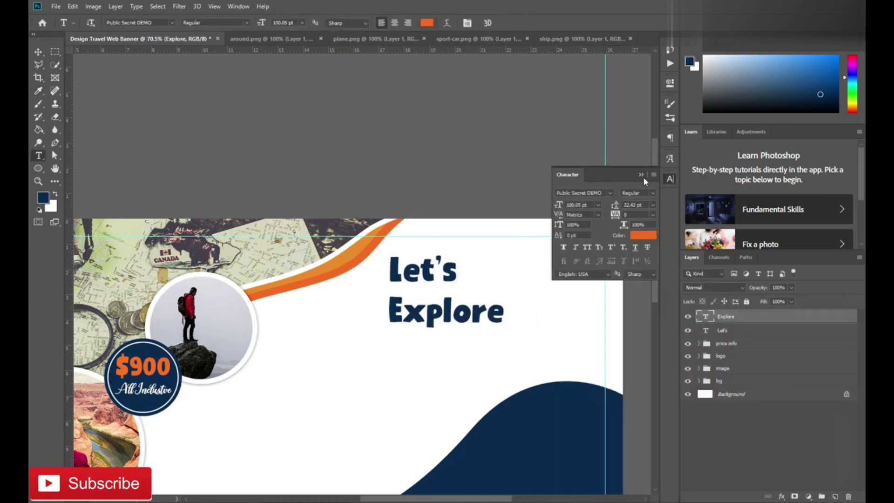
pyautogui.hotkey('ctrl', 't')
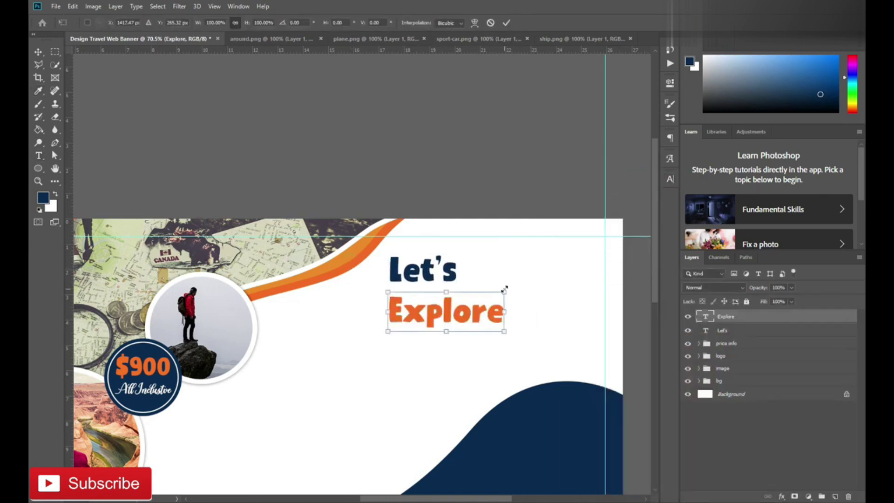
pyautogui.moveTo(486, 303); pyautogui.dragTo(503, 315)
pyautogui.click(506, 23)
pyautogui.moveTo(423, 270); pyautogui.dragTo(412, 270)
# Step: Place The below Explore and enlarge the script world beside it
pyautogui.press('t')
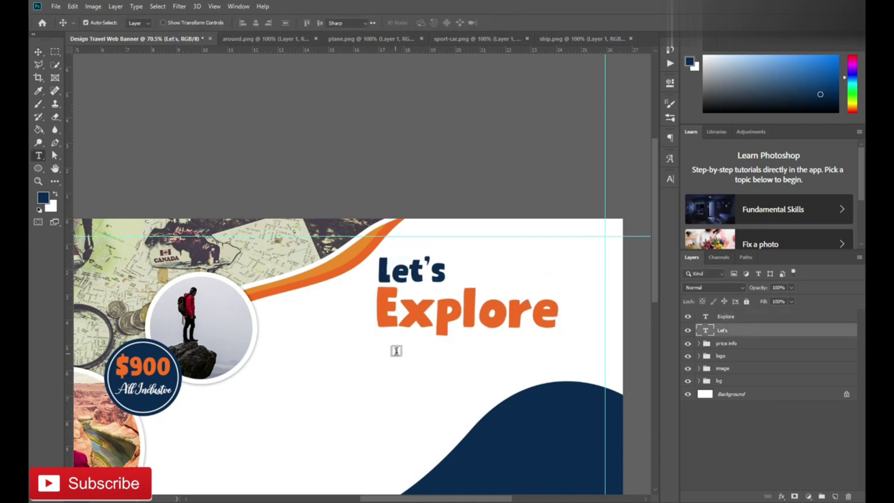
pyautogui.click(397, 342)
pyautogui.moveTo(424, 343); pyautogui.dragTo(404, 347)
pyautogui.click(341, 394)
pyautogui.write('world')
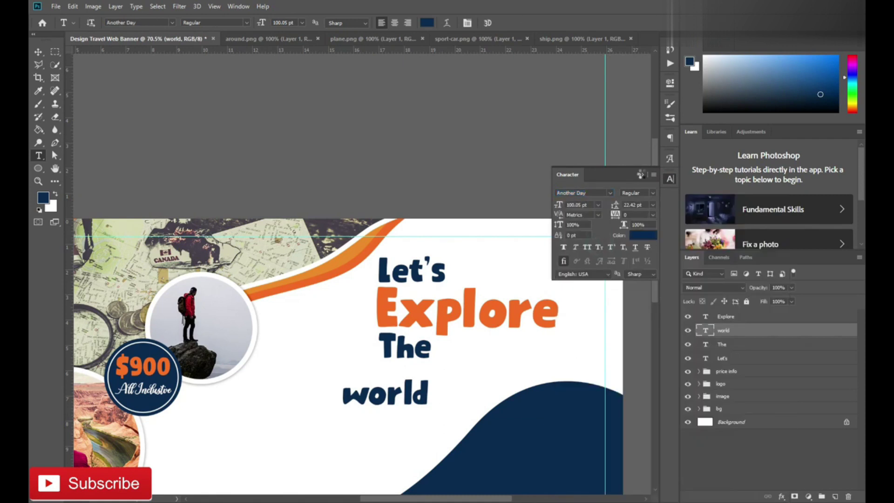
pyautogui.moveTo(394, 371)
pyautogui.mouseDown()
pyautogui.moveTo(617, 275)
pyautogui.moveTo(542, 353)
pyautogui.mouseUp()
pyautogui.click(506, 23)
# Step: Retype the first letter of 'world' as a capital W so it reads 'World'
pyautogui.click(440, 377)
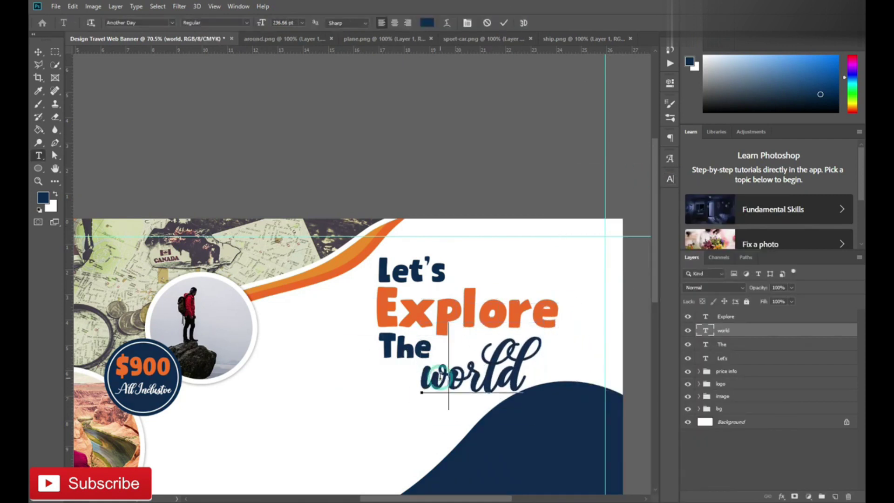
pyautogui.write('W')
pyautogui.hotkey('ctrl', 'Return')
pyautogui.scroll(-3, 371, 283)
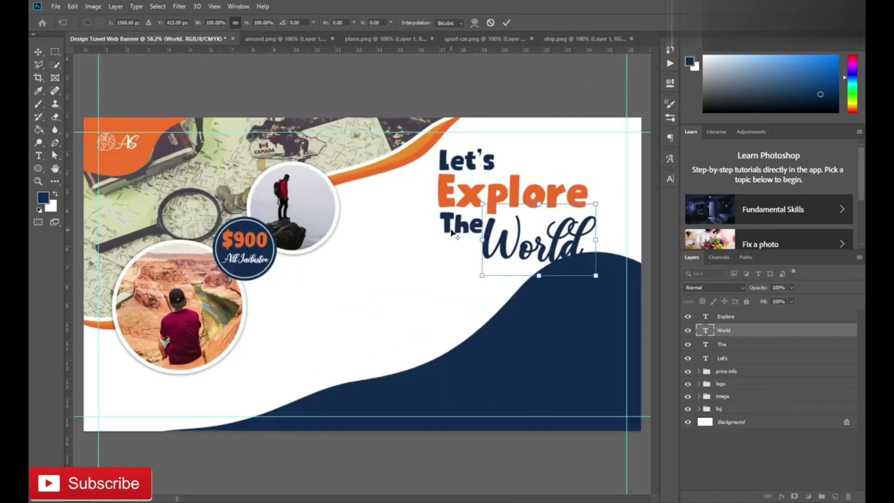
pyautogui.scroll(1, 371, 283)
pyautogui.press('v')
pyautogui.click(484, 429)
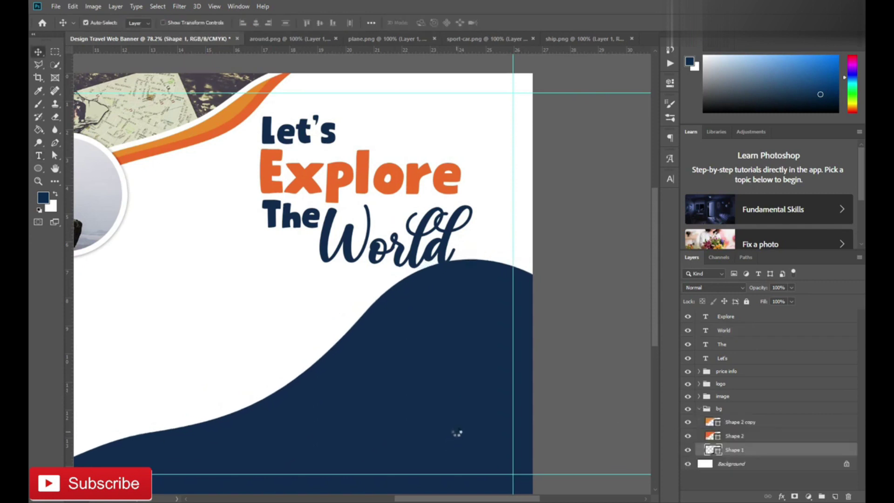
# Step: Colour World, The and Let's black and nudge The slightly left
pyautogui.click(699, 408)
pyautogui.click(742, 329)
pyautogui.click(670, 179)
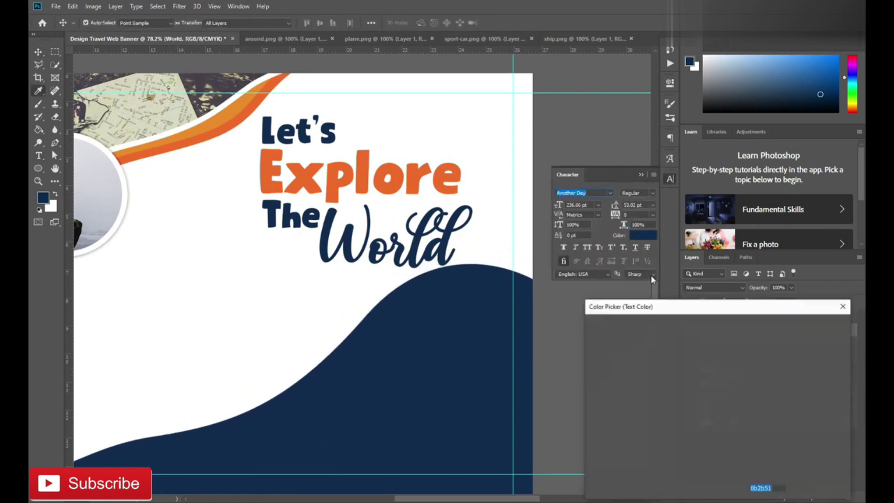
pyautogui.click(721, 344)
pyautogui.click(643, 235)
pyautogui.click(814, 323)
pyautogui.click(722, 358)
pyautogui.click(642, 235)
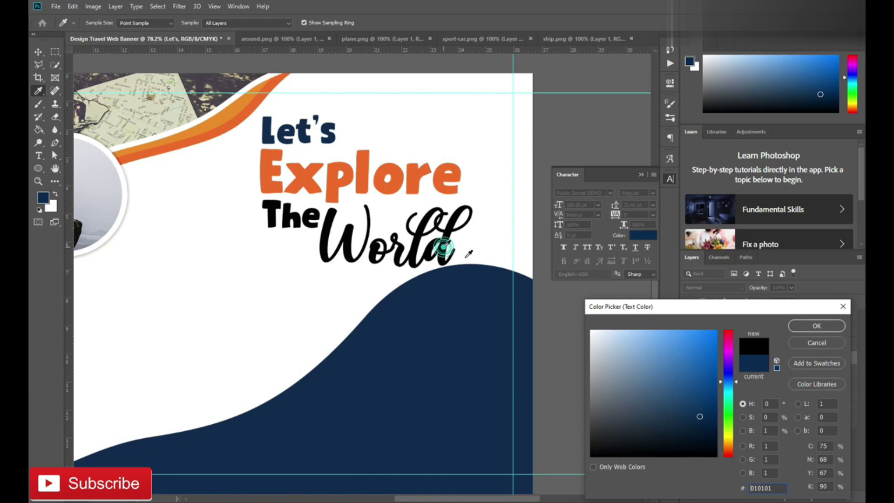
pyautogui.click(813, 323)
pyautogui.hotkey('alt', ']')
pyautogui.press('Left')
pyautogui.press('Left')
pyautogui.press('Left')
# Step: Group the four headline layers and name the group 'main text'
pyautogui.keyDown('shift'); pyautogui.click(756, 362); pyautogui.keyUp('shift')
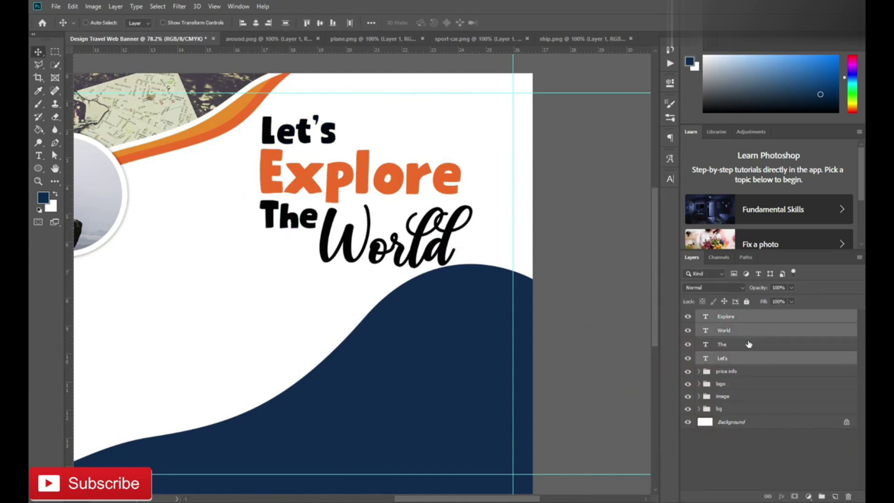
pyautogui.hotkey('ctrl', 'g')
pyautogui.doubleClick(720, 315)
pyautogui.write('ma')
pyautogui.press('Return')
# Step: Scale the headline group up slightly and reposition it
pyautogui.hotkey('ctrl', 't')
pyautogui.moveTo(472, 115); pyautogui.dragTo(470, 109)
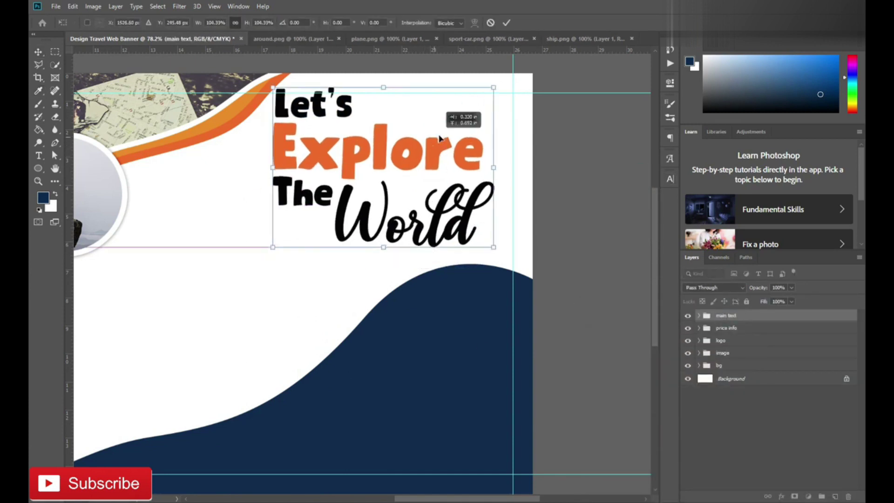
pyautogui.moveTo(372, 181); pyautogui.dragTo(381, 182)
pyautogui.press('Return')
pyautogui.keyDown('alt'); pyautogui.scroll(3, 474, 410); pyautogui.keyUp('alt')
# Step: Add a 12 pt Lorem ipsum text box on the wave, widened to four lines
pyautogui.click(726, 327)
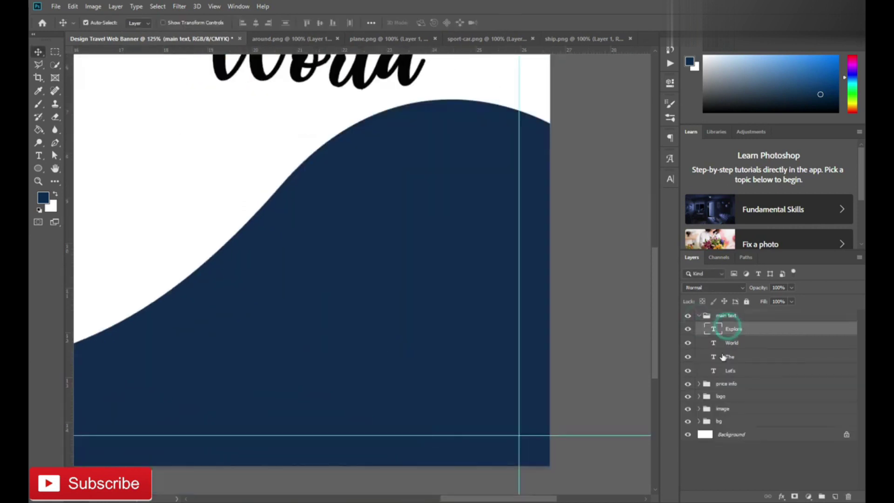
pyautogui.click(569, 271)
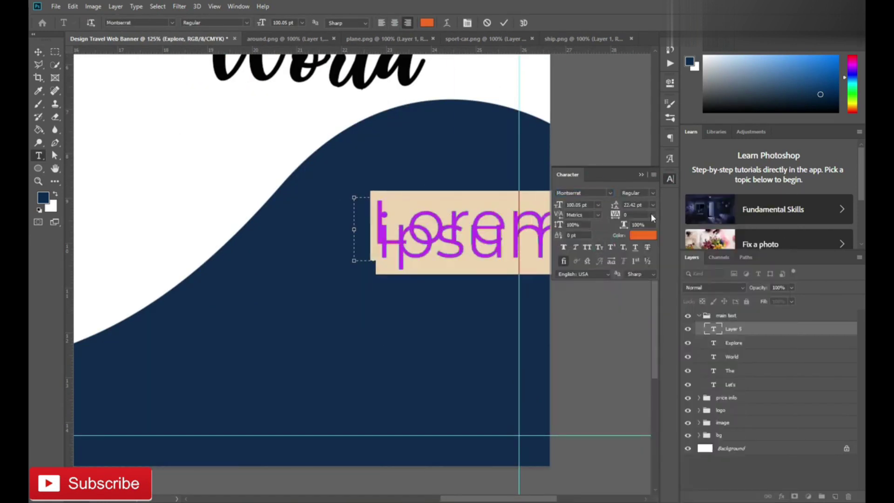
pyautogui.click(599, 205)
pyautogui.click(577, 264)
pyautogui.keyDown('alt'); pyautogui.scroll(2, 495, 225); pyautogui.keyUp('alt')
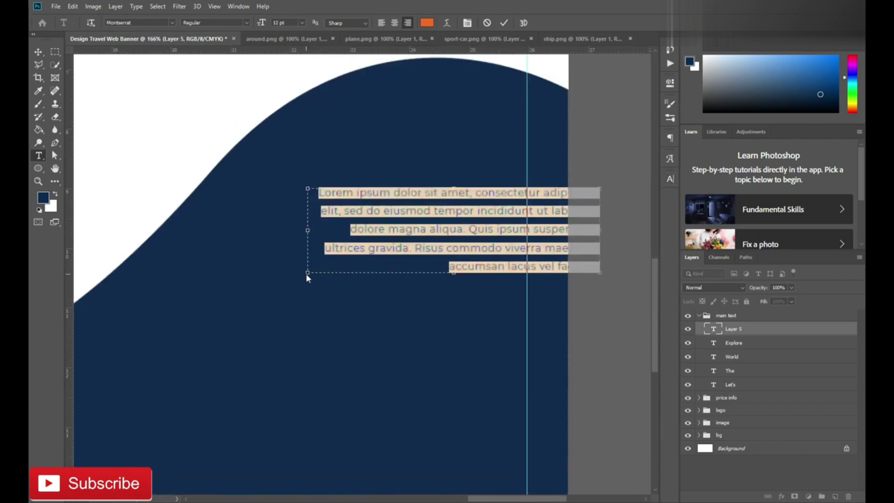
pyautogui.moveTo(307, 272); pyautogui.dragTo(281, 259)
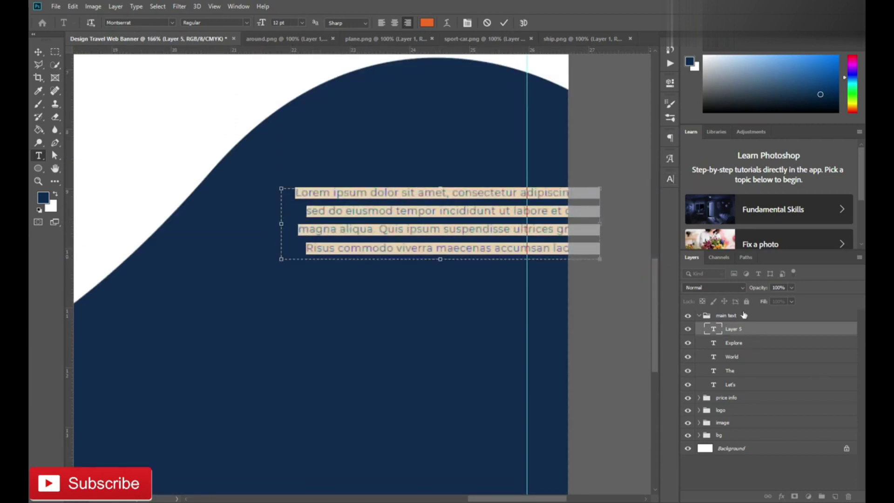
# Step: Set the paragraph colour to white and commit the text
pyautogui.click(671, 179)
pyautogui.click(642, 233)
pyautogui.click(594, 322)
pyautogui.click(814, 325)
pyautogui.click(674, 335)
pyautogui.press('v')
pyautogui.keyDown('alt'); pyautogui.scroll(-3, 479, 279); pyautogui.keyUp('alt')
pyautogui.keyDown('alt'); pyautogui.scroll(3, 458, 314); pyautogui.keyUp('alt')
pyautogui.keyDown('alt'); pyautogui.scroll(3, 458, 314); pyautogui.keyUp('alt')
# Step: Draw an orange rounded rectangle below the paragraph for the button
pyautogui.keyDown('alt'); pyautogui.scroll(-4, 458, 314); pyautogui.keyUp('alt')
pyautogui.click(699, 315)
pyautogui.rightClick(38, 168)
pyautogui.click(92, 171)
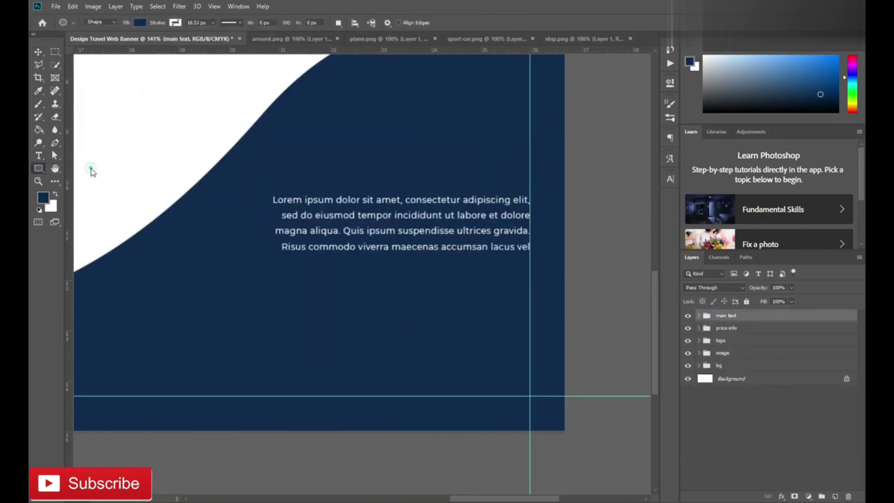
pyautogui.moveTo(512, 335); pyautogui.dragTo(512, 335)
pyautogui.moveTo(548, 179); pyautogui.dragTo(564, 180)
pyautogui.click(531, 140)
pyautogui.click(549, 218)
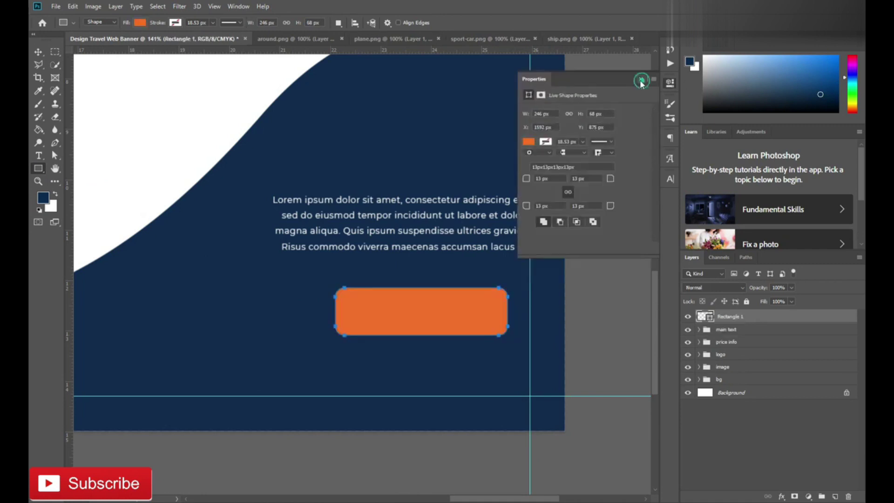
pyautogui.click(669, 83)
pyautogui.keyDown('alt'); pyautogui.scroll(-3, 375, 293); pyautogui.keyUp('alt')
pyautogui.keyDown('alt'); pyautogui.scroll(3, 479, 325); pyautogui.keyUp('alt')
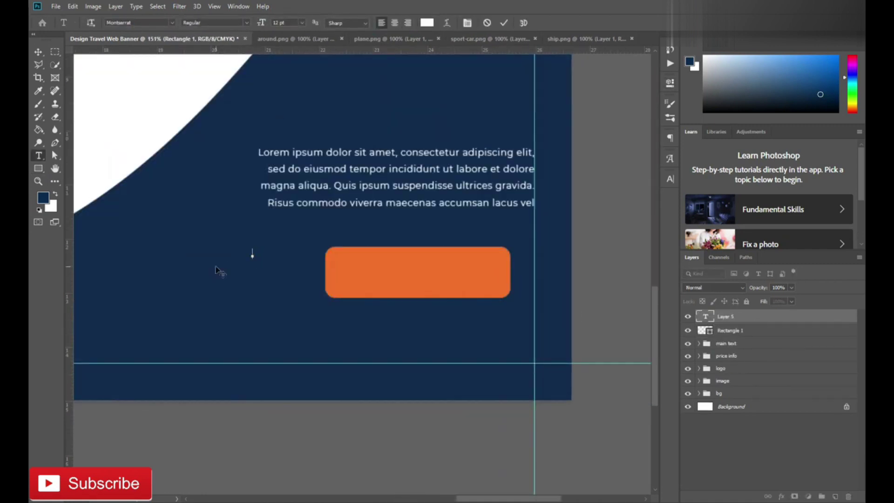
# Step: Add 'book now' text with wider letter spacing, enlarged and moved onto the button
pyautogui.click(759, 319)
pyautogui.click(670, 179)
pyautogui.click(652, 215)
pyautogui.click(635, 261)
pyautogui.click(641, 175)
pyautogui.hotkey('ctrl', 't')
pyautogui.moveTo(278, 254); pyautogui.dragTo(422, 273)
pyautogui.moveTo(451, 267)
pyautogui.mouseDown()
pyautogui.moveTo(469, 253)
pyautogui.moveTo(484, 263)
pyautogui.mouseUp()
pyautogui.press('Return')
pyautogui.click(670, 179)
# Step: Set the button text to All Caps and centre BOOK NOW on the rectangle
pyautogui.click(588, 249)
pyautogui.click(670, 179)
pyautogui.keyDown('ctrl'); pyautogui.click(704, 330); pyautogui.keyUp('ctrl')
pyautogui.click(256, 22)
# Step: Group the button text and rectangle as 'botton' and shift it right
pyautogui.keyDown('shift'); pyautogui.click(726, 330); pyautogui.keyUp('shift')
pyautogui.hotkey('ctrl', 'g')
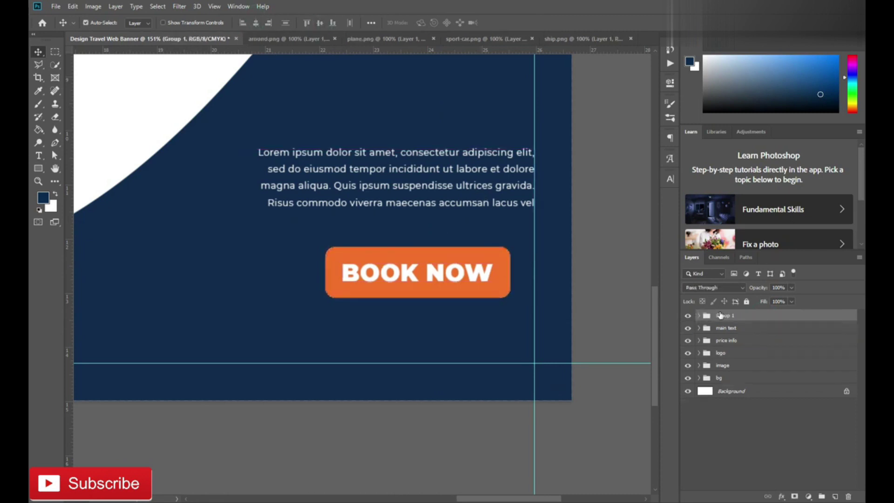
pyautogui.moveTo(408, 295); pyautogui.dragTo(434, 294)
# Step: Shrink the BOOK NOW text slightly inside the button
pyautogui.click(699, 315)
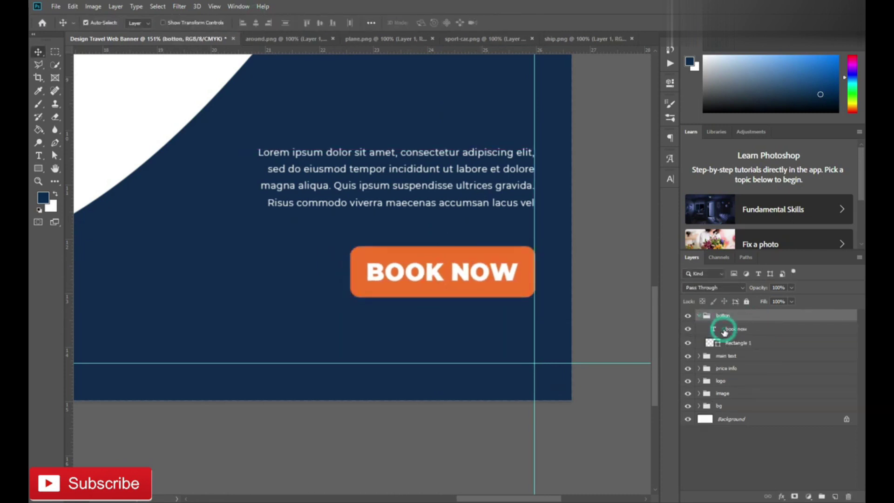
pyautogui.click(735, 328)
pyautogui.hotkey('ctrl', 't')
pyautogui.moveTo(518, 261); pyautogui.dragTo(502, 265)
pyautogui.press('t')
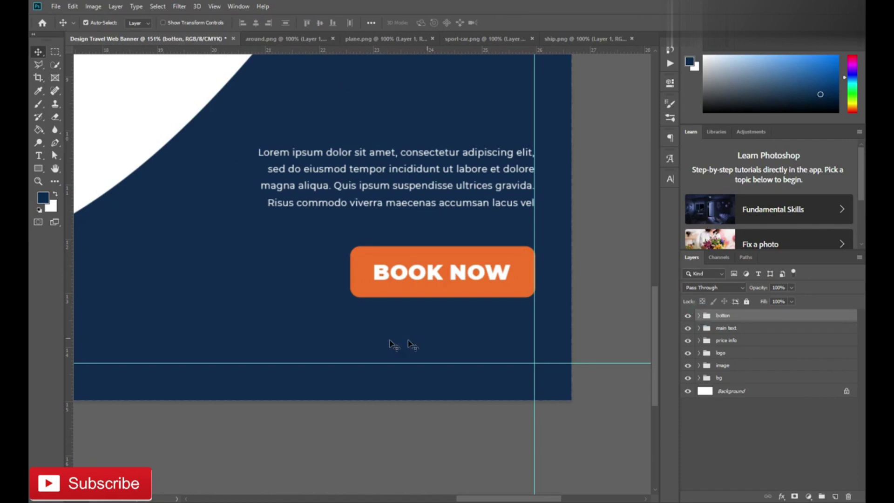
pyautogui.scroll(3, 391, 340)
# Step: Enlarge the phone number and move it under the BOOK NOW button
pyautogui.hotkey('ctrl', 't')
pyautogui.moveTo(373, 335); pyautogui.dragTo(628, 338)
pyautogui.moveTo(410, 301); pyautogui.dragTo(265, 289)
pyautogui.click(506, 23)
pyautogui.hotkey('ctrl', 't')
pyautogui.press('Return')
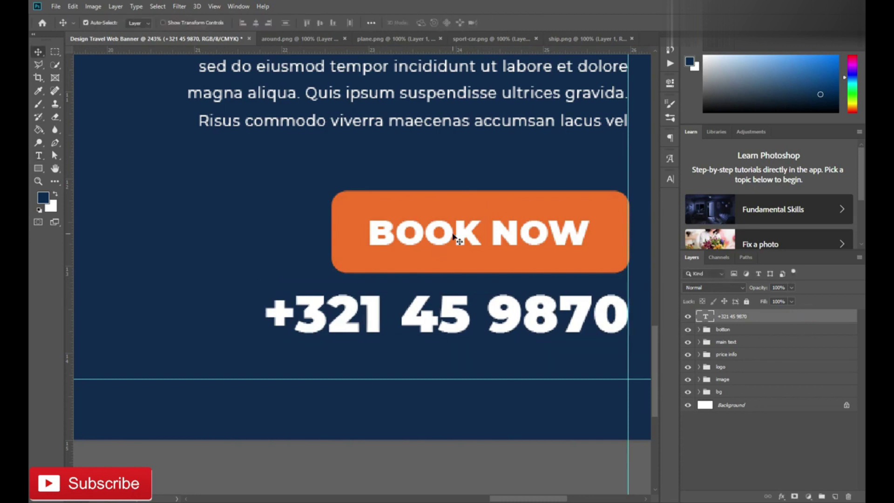
# Step: Shrink the BOOK NOW text and make the orange button narrower and shorter
pyautogui.click(454, 237)
pyautogui.hotkey('ctrl', 't')
pyautogui.moveTo(588, 219); pyautogui.dragTo(562, 223)
pyautogui.click(614, 261)
pyautogui.hotkey('ctrl', 't')
pyautogui.moveTo(629, 191); pyautogui.dragTo(601, 203)
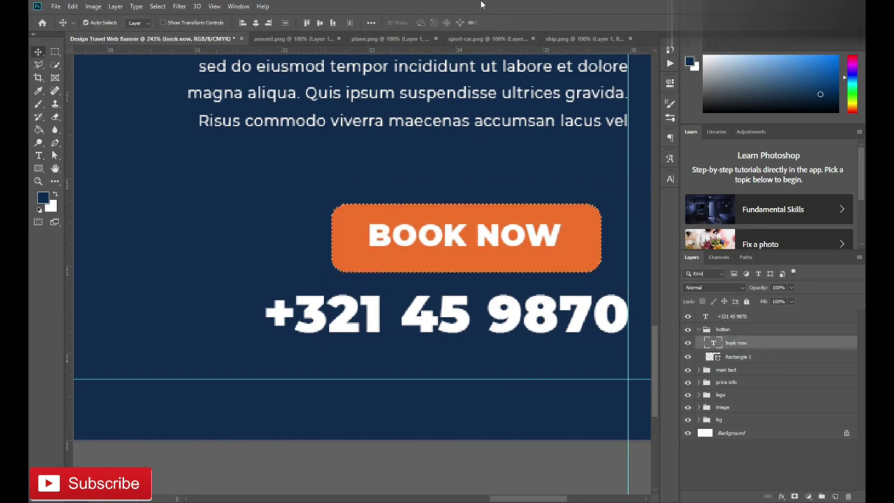
pyautogui.press('Return')
pyautogui.click(373, 315)
pyautogui.hotkey('ctrl', 't')
pyautogui.moveTo(265, 313); pyautogui.dragTo(254, 309)
pyautogui.press('t')
pyautogui.click(289, 357)
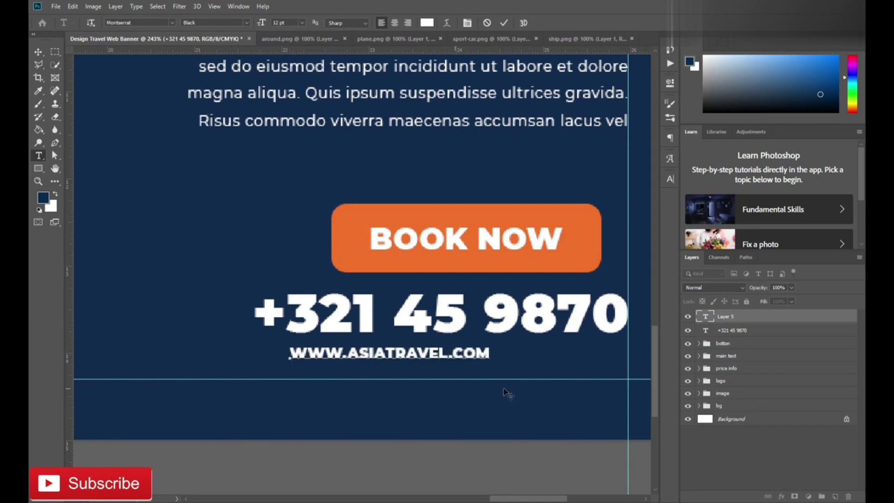
pyautogui.click(670, 158)
pyautogui.click(642, 205)
pyautogui.click(670, 158)
# Step: Resize and align the website address to span under the phone number
pyautogui.moveTo(515, 358); pyautogui.dragTo(625, 375)
pyautogui.hotkey('ctrl', 't')
pyautogui.moveTo(399, 361); pyautogui.dragTo(321, 354)
pyautogui.press('Return')
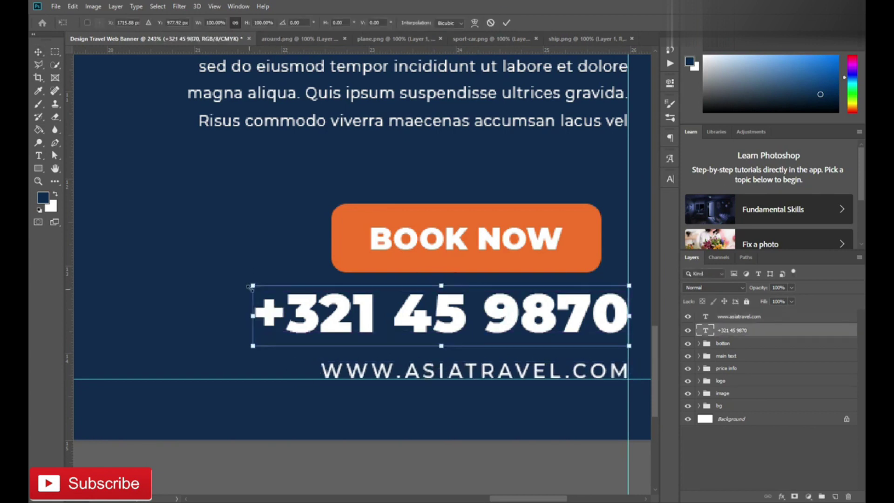
pyautogui.moveTo(254, 294); pyautogui.dragTo(275, 309)
pyautogui.press('Return')
# Step: Group the phone and website layers as 'info' and move the BOOK NOW button to the guide
pyautogui.hotkey('ctrl', 'g')
pyautogui.doubleClick(720, 315)
pyautogui.moveTo(461, 232); pyautogui.dragTo(471, 219)
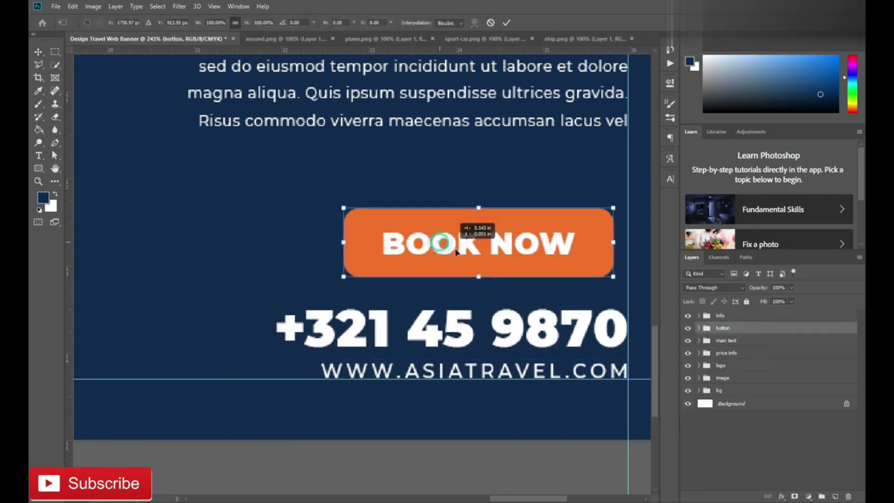
pyautogui.scroll(-3, 445, 271)
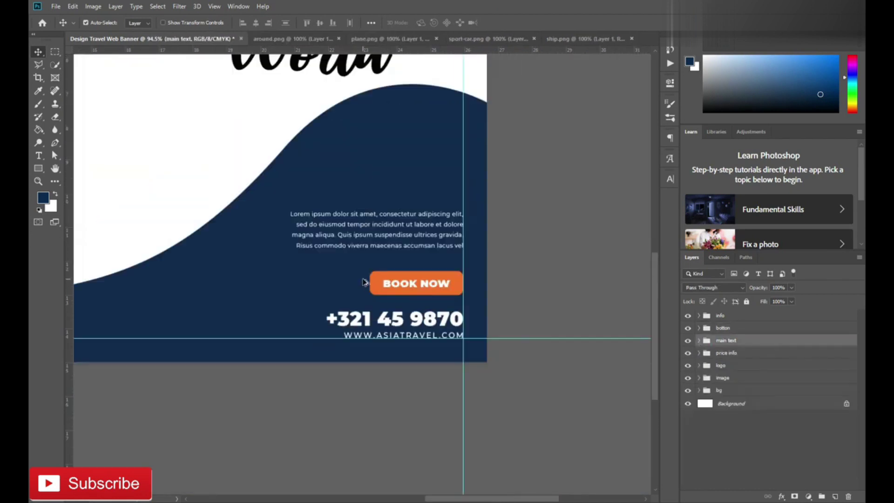
pyautogui.scroll(-3, 429, 253)
pyautogui.scroll(2, 429, 253)
# Step: Nudge the Explore word right and enlarge the whole headline
pyautogui.moveTo(298, 177); pyautogui.dragTo(479, 178)
pyautogui.scroll(-2, 433, 284)
pyautogui.click(734, 367)
pyautogui.keyDown('shift'); pyautogui.click(730, 409); pyautogui.keyUp('shift')
pyautogui.hotkey('ctrl', 't')
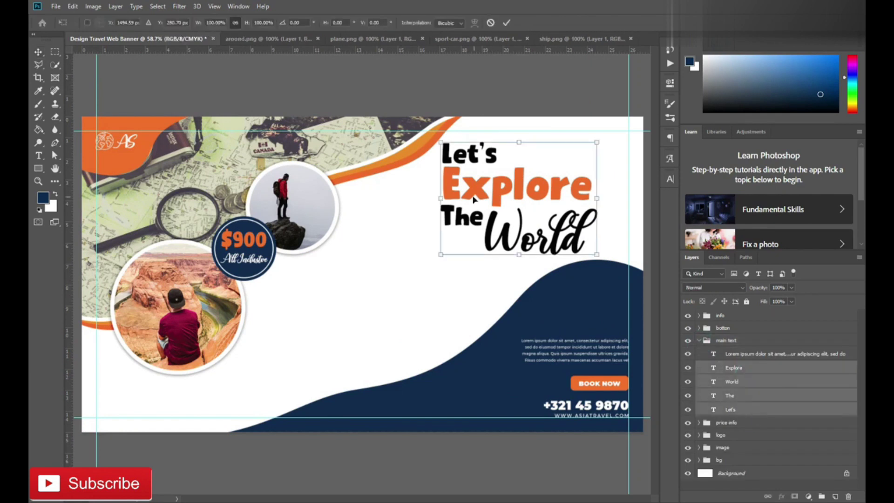
pyautogui.moveTo(598, 256); pyautogui.dragTo(621, 255)
pyautogui.click(505, 24)
pyautogui.click(698, 340)
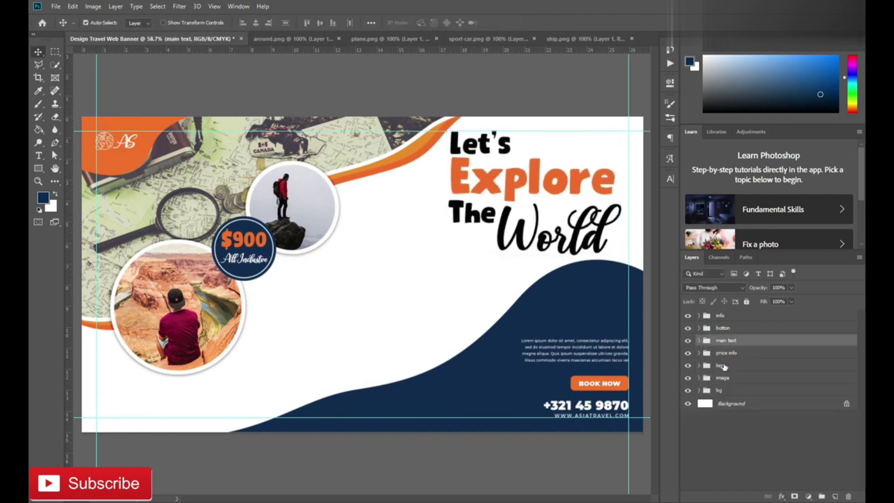
# Step: Draw an orange circle near the wave edge and Alt-drag a copy further along
pyautogui.scroll(4, 332, 358)
pyautogui.click(38, 168)
pyautogui.rightClick(38, 168)
pyautogui.click(79, 184)
pyautogui.moveTo(270, 211); pyautogui.dragTo(341, 281)
pyautogui.click(528, 157)
pyautogui.click(529, 209)
pyautogui.press('v')
pyautogui.moveTo(309, 247)
pyautogui.mouseDown()
pyautogui.moveTo(362, 263)
pyautogui.moveTo(569, 173)
pyautogui.mouseUp()
# Step: Move the three orange circles so they step up along the navy wave edge
pyautogui.scroll(-2, 515, 249)
pyautogui.click(549, 441)
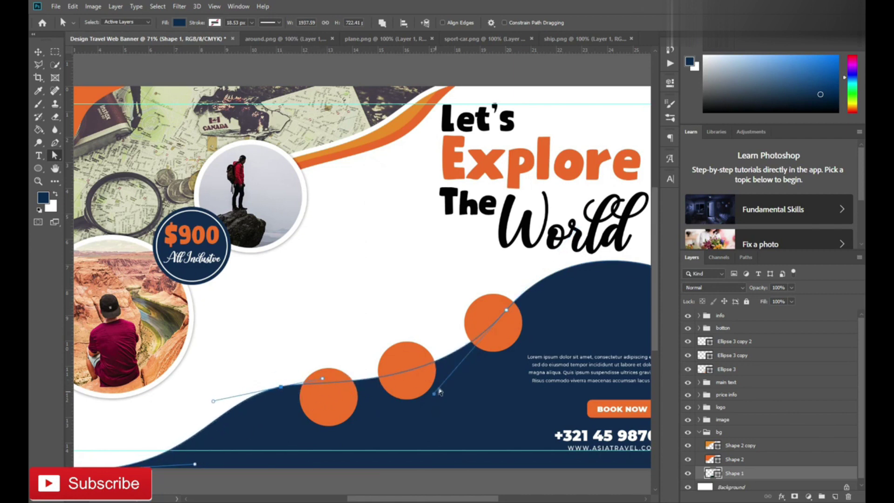
pyautogui.press('v')
pyautogui.scroll(2, 455, 376)
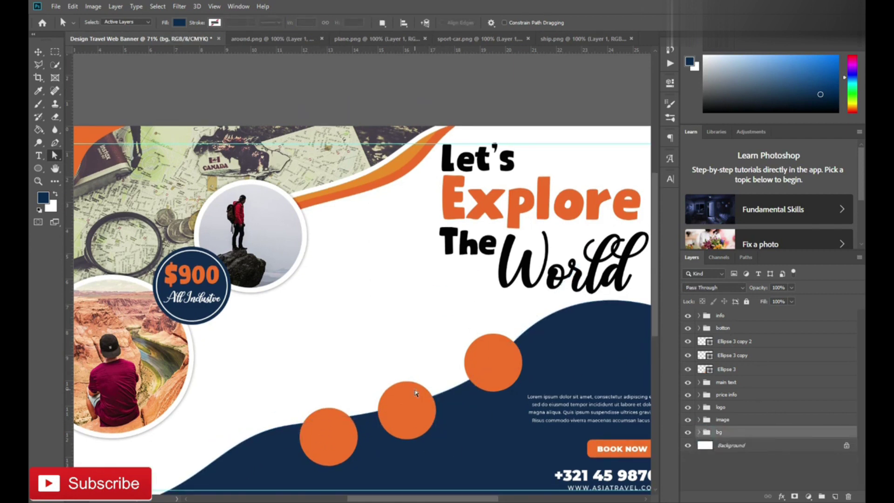
pyautogui.moveTo(335, 433); pyautogui.dragTo(309, 419)
pyautogui.moveTo(409, 412); pyautogui.dragTo(392, 408)
pyautogui.moveTo(502, 361); pyautogui.dragTo(484, 367)
pyautogui.scroll(3, 350, 354)
# Step: Resize the middle and right orange circles to match the left one
pyautogui.click(303, 293)
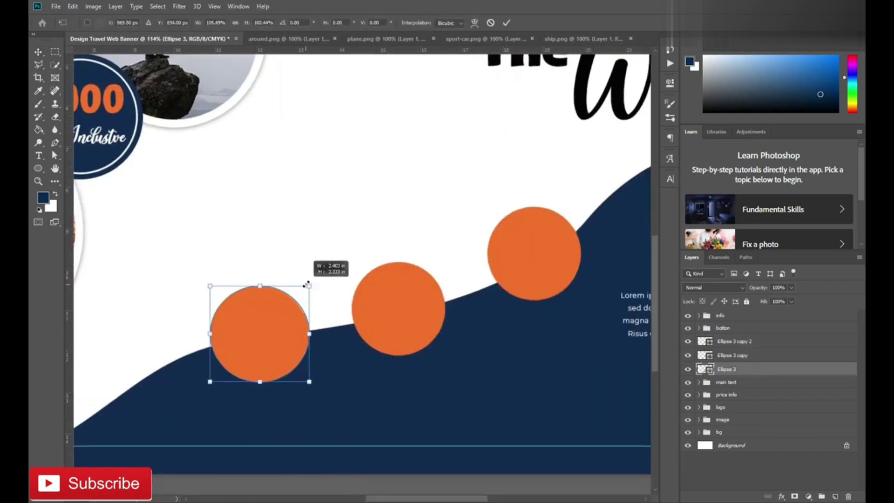
pyautogui.click(400, 303)
pyautogui.hotkey('ctrl', 't')
pyautogui.click(445, 22)
pyautogui.click(538, 265)
pyautogui.hotkey('ctrl', 't')
pyautogui.moveTo(580, 207); pyautogui.dragTo(585, 201)
pyautogui.click(445, 22)
pyautogui.press('t')
pyautogui.click(307, 201)
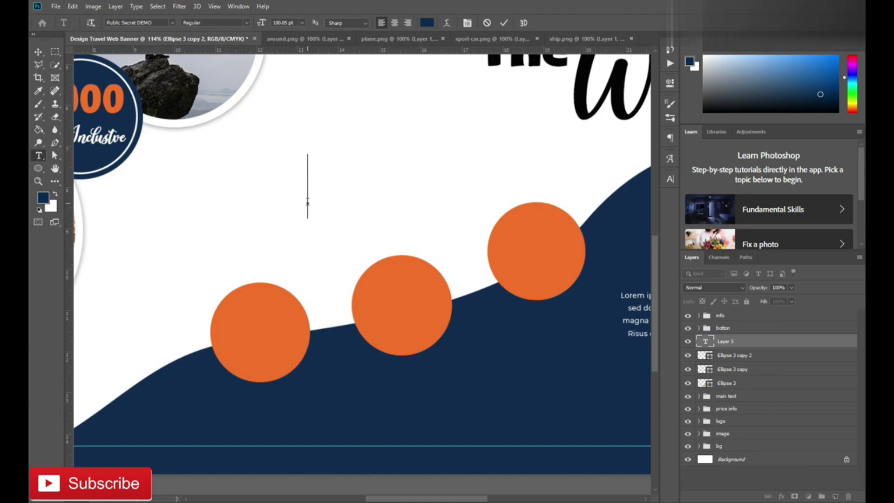
# Step: Make the 'Title Here' caption white and shrink it inside the right orange circle
pyautogui.click(670, 179)
pyautogui.click(635, 233)
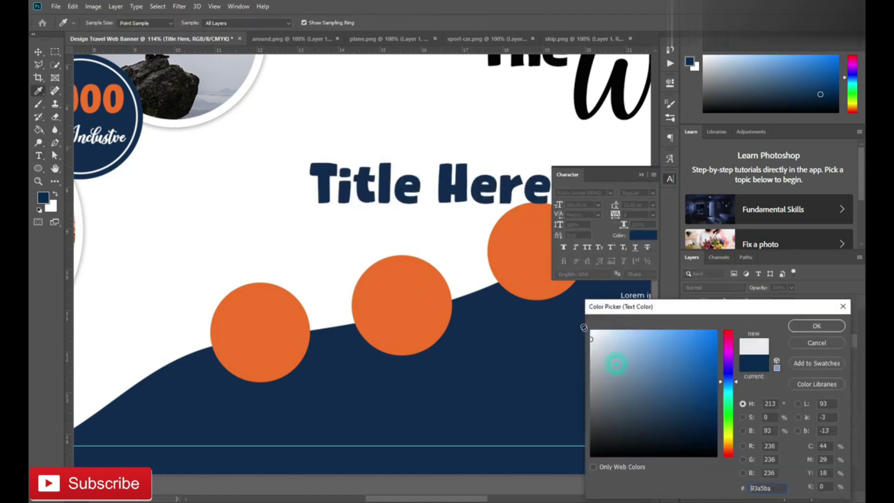
pyautogui.click(598, 329)
pyautogui.click(802, 325)
pyautogui.press('v')
pyautogui.moveTo(640, 190); pyautogui.dragTo(746, 258)
pyautogui.hotkey('ctrl', 't')
pyautogui.moveTo(459, 207); pyautogui.dragTo(431, 245)
pyautogui.scroll(5, 523, 275)
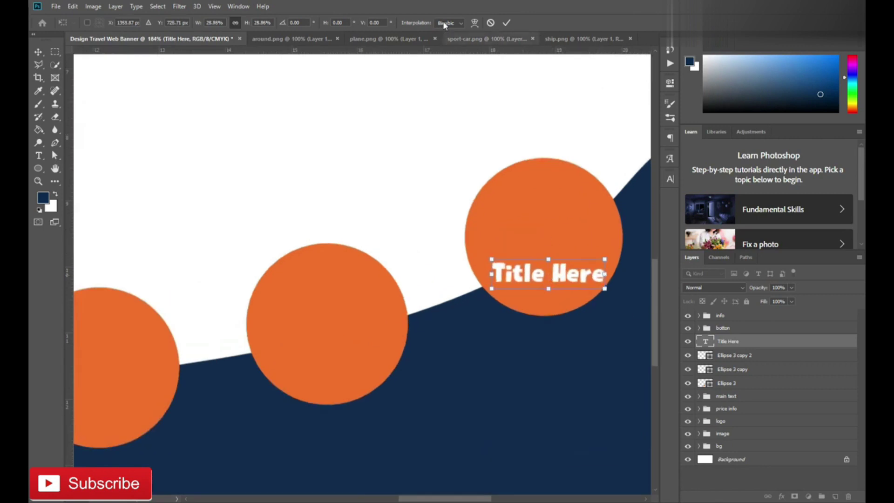
pyautogui.press('Return')
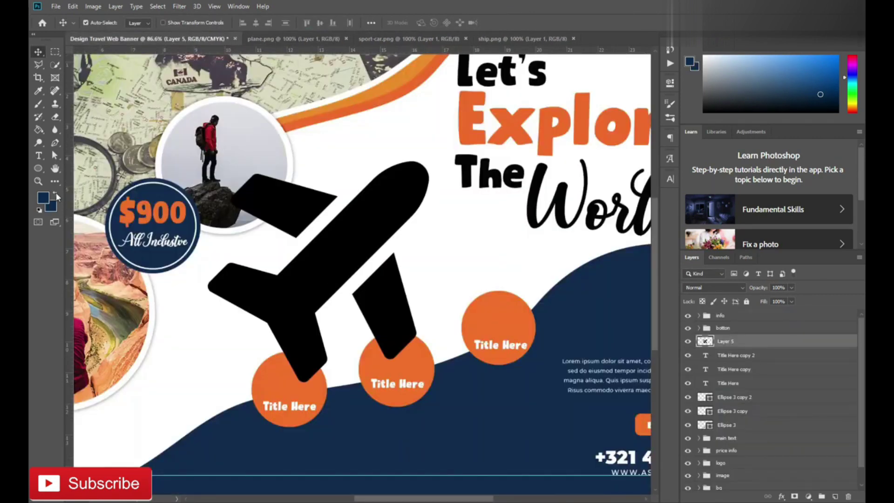
# Step: Convert the plane to a smart object, shrink it, and place it on the right circle
pyautogui.click(632, 219)
pyautogui.hotkey('ctrl', 't')
pyautogui.moveTo(430, 161); pyautogui.dragTo(326, 279)
pyautogui.moveTo(274, 332); pyautogui.dragTo(500, 326)
pyautogui.moveTo(456, 363); pyautogui.dragTo(507, 310)
pyautogui.click(412, 22)
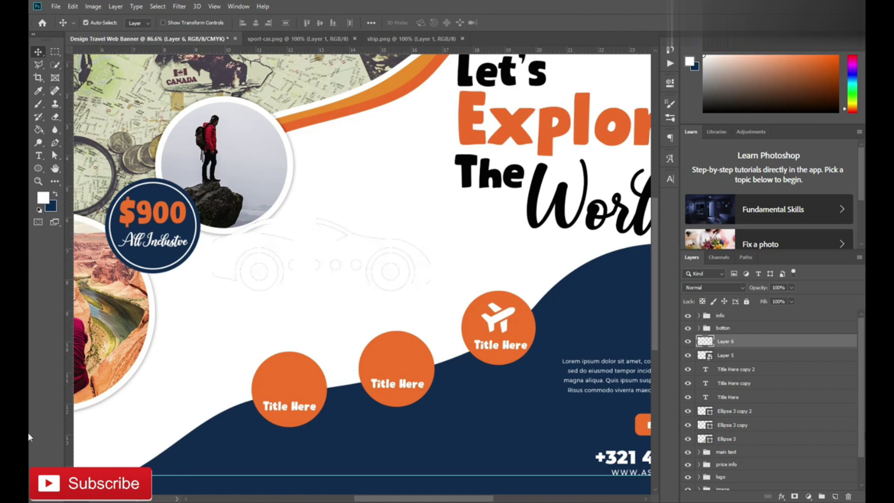
# Step: Shrink the car image onto the middle circle
pyautogui.hotkey('ctrl', 't')
pyautogui.moveTo(214, 216)
pyautogui.mouseDown()
pyautogui.moveTo(354, 325)
pyautogui.moveTo(387, 366)
pyautogui.mouseUp()
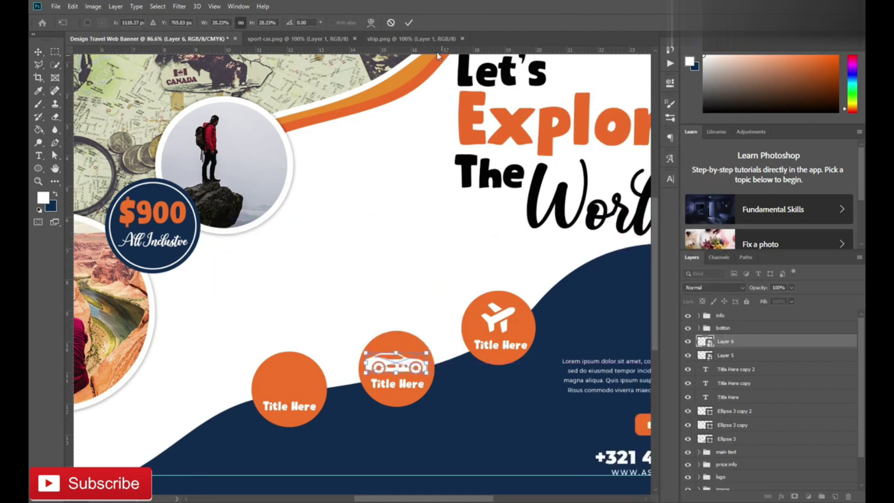
pyautogui.press('Return')
pyautogui.click(297, 39)
# Step: Invert the ship icon to white and scale it down onto the banner
pyautogui.click(354, 38)
pyautogui.moveTo(356, 209); pyautogui.dragTo(298, 186)
pyautogui.hotkey('ctrl', 'i')
pyautogui.hotkey('ctrl', 't')
pyautogui.moveTo(408, 94); pyautogui.dragTo(261, 209)
pyautogui.moveTo(228, 242); pyautogui.dragTo(577, 356)
pyautogui.press('Return')
# Step: Move the car onto the left circle and the ship onto the middle circle
pyautogui.moveTo(398, 364); pyautogui.dragTo(291, 383)
pyautogui.click(578, 357)
pyautogui.moveTo(577, 356); pyautogui.dragTo(407, 350)
pyautogui.hotkey('ctrl', 't')
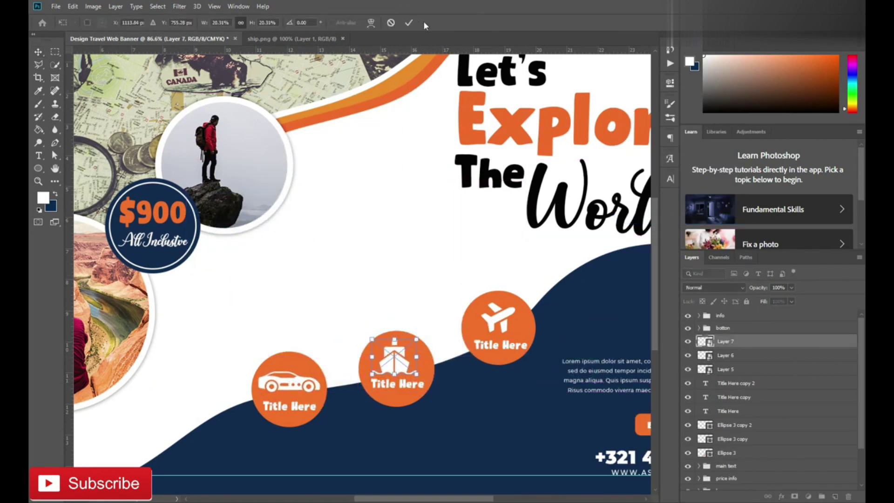
# Step: Add a drop shadow to the right circle and paste it onto the other two circles
pyautogui.click(736, 424)
pyautogui.scroll(-1, 768, 396)
pyautogui.doubleClick(791, 387)
pyautogui.click(824, 226)
pyautogui.click(658, 308)
pyautogui.click(736, 401)
pyautogui.rightClick(745, 415)
pyautogui.click(764, 326)
# Step: Group the icons, captions and circles as 'title icons'
pyautogui.scroll(2, 738, 350)
pyautogui.hotkey('ctrl', 'g')
pyautogui.doubleClick(725, 340)
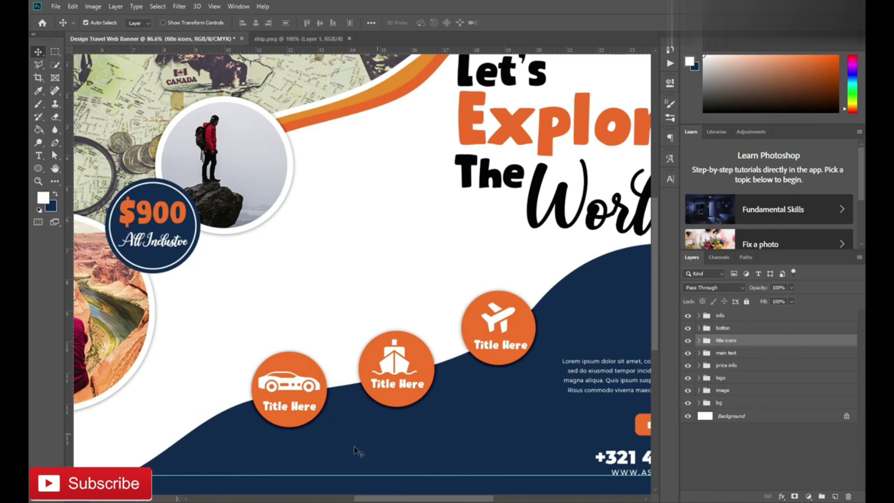
pyautogui.scroll(2, 357, 451)
# Step: Soften the left circle's drop shadow with spread 0 and a larger size
pyautogui.click(698, 340)
pyautogui.doubleClick(792, 427)
pyautogui.write('500')
pyautogui.press('BackSpace')
pyautogui.press('BackSpace')
pyautogui.click(583, 318)
pyautogui.write('0')
pyautogui.moveTo(539, 280); pyautogui.dragTo(520, 279)
pyautogui.moveTo(523, 332); pyautogui.dragTo(536, 338)
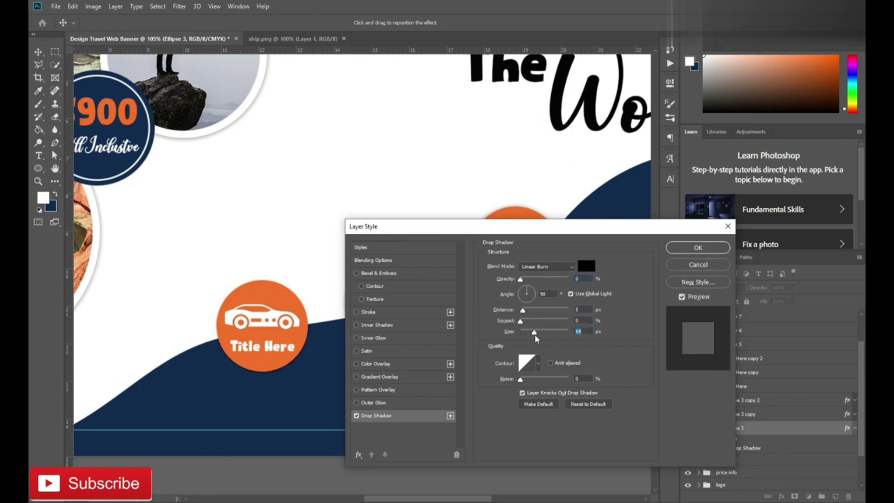
pyautogui.click(698, 248)
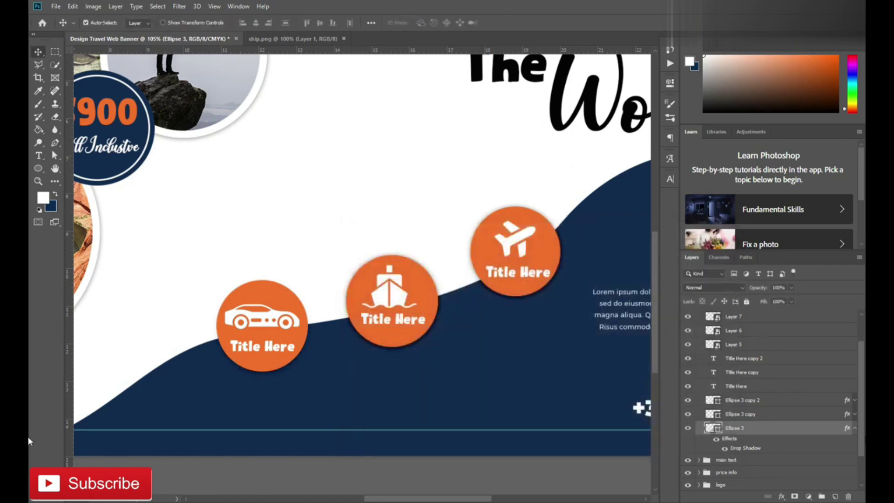
# Step: Copy the softened shadow style and paste it onto the other orange circles
pyautogui.rightClick(791, 428)
pyautogui.click(770, 433)
pyautogui.rightClick(740, 386)
pyautogui.click(680, 317)
# Step: Apply a drop shadow to the $900 badge circle
pyautogui.scroll(-1, 732, 380)
pyautogui.click(738, 421)
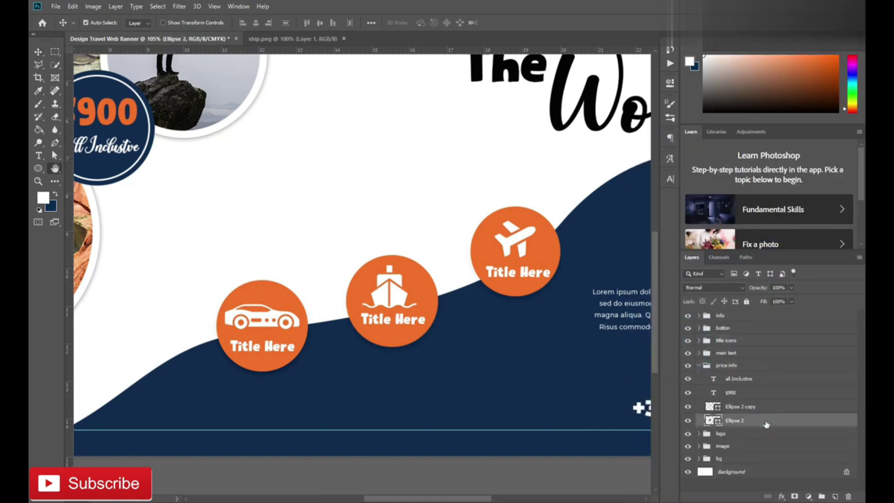
pyautogui.doubleClick(749, 440)
pyautogui.press('Return')
pyautogui.scroll(-2, 232, 191)
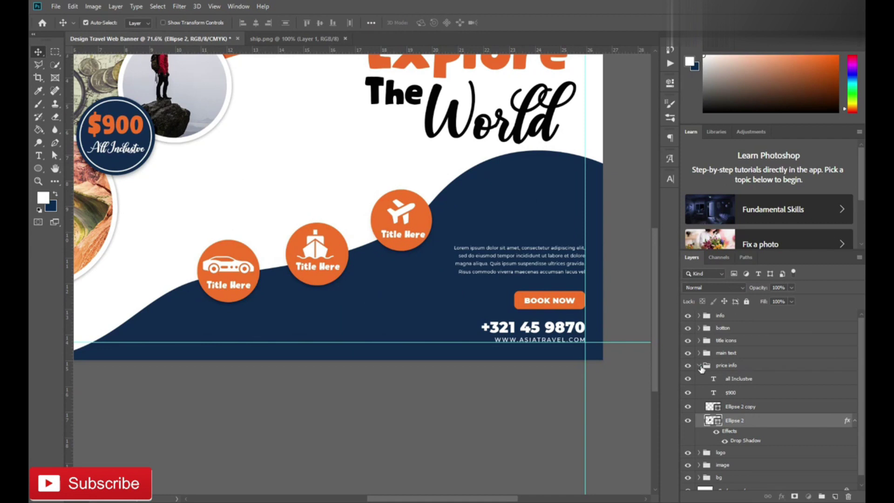
pyautogui.scroll(-3, 279, 228)
# Step: Select the background shape layer and choose the chevron in the Custom Shape picker
pyautogui.click(731, 420)
pyautogui.press('u')
pyautogui.click(428, 23)
pyautogui.moveTo(507, 124); pyautogui.dragTo(504, 188)
pyautogui.click(417, 108)
# Step: Draw an orange chevron on the navy wave and shrink it
pyautogui.moveTo(451, 337); pyautogui.dragTo(496, 377)
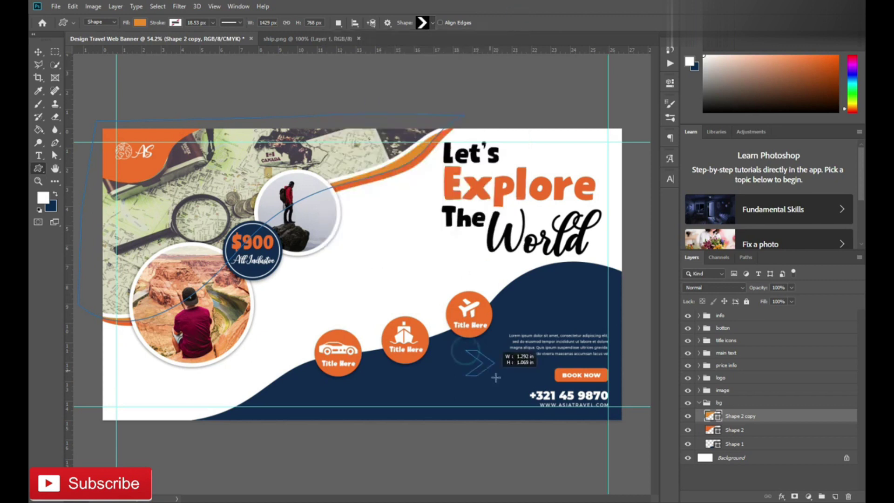
pyautogui.scroll(2, 488, 373)
pyautogui.scroll(4, 504, 370)
pyautogui.hotkey('ctrl', 't')
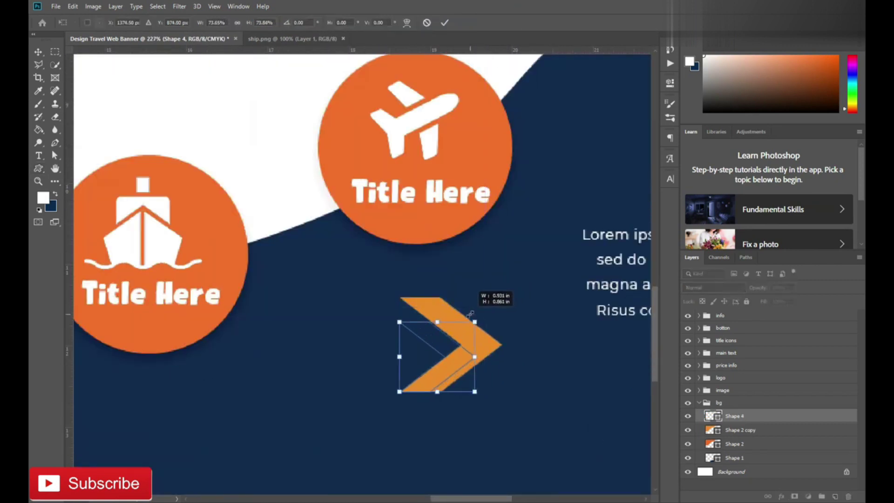
pyautogui.moveTo(470, 314); pyautogui.dragTo(471, 316)
pyautogui.press('Return')
# Step: Move the chevron onto the bottom guide and repeat it into a row of six
pyautogui.moveTo(412, 285)
pyautogui.mouseDown()
pyautogui.moveTo(364, 353)
pyautogui.moveTo(502, 363)
pyautogui.mouseUp()
pyautogui.moveTo(502, 363)
pyautogui.mouseDown()
pyautogui.moveTo(625, 344)
pyautogui.moveTo(651, 358)
pyautogui.moveTo(642, 363)
pyautogui.mouseUp()
pyautogui.keyDown('shift'); pyautogui.click(734, 472); pyautogui.keyUp('shift')
# Step: Group the chevron layers and name the group 'icons'
pyautogui.hotkey('ctrl', 'g')
pyautogui.doubleClick(733, 415)
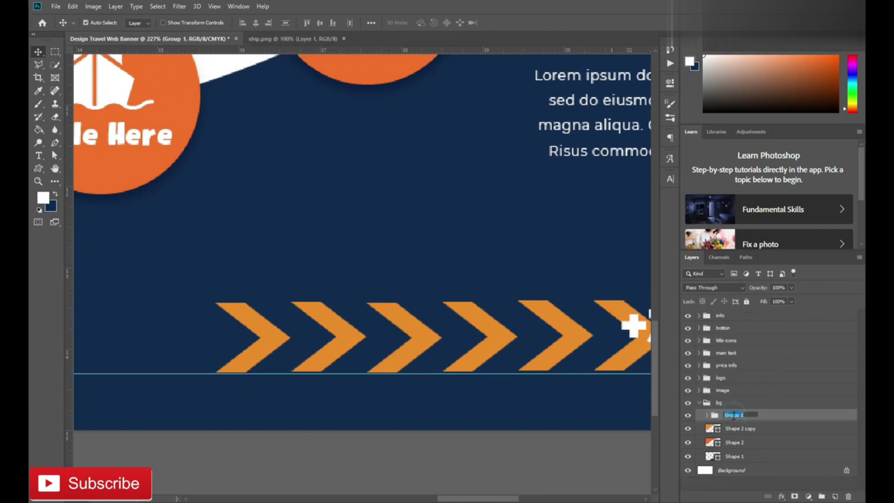
pyautogui.write('s')
pyautogui.press('Return')
pyautogui.hotkey('ctrl', '0')
# Step: Rotate the chevron row 90° so it stands upright
pyautogui.hotkey('ctrl', 't')
pyautogui.moveTo(557, 358); pyautogui.dragTo(495, 266)
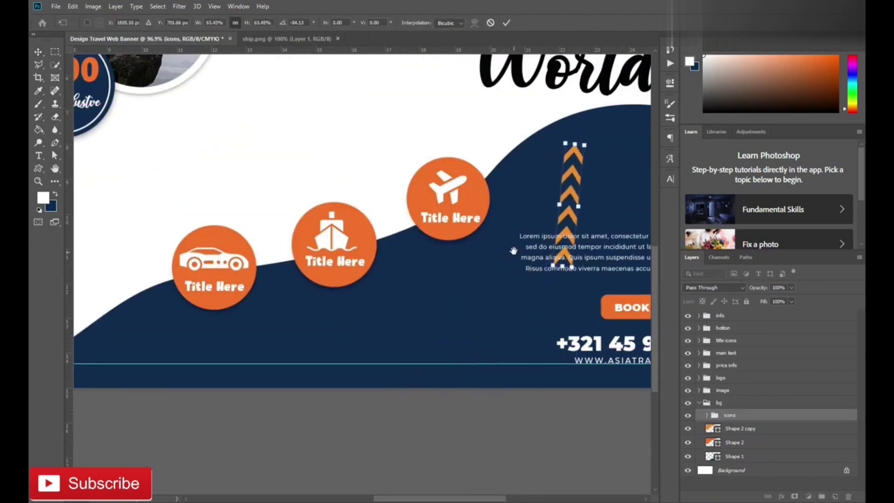
pyautogui.scroll(-3, 513, 250)
pyautogui.scroll(6, 338, 321)
pyautogui.moveTo(399, 150); pyautogui.dragTo(417, 165)
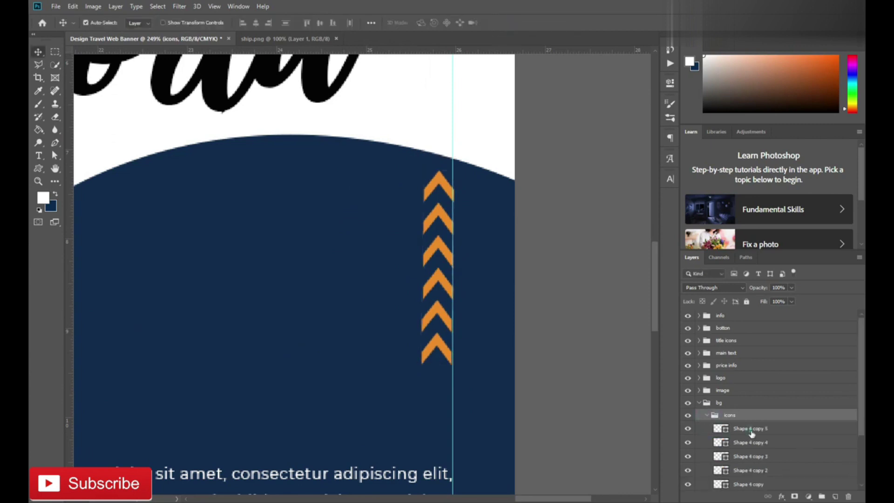
# Step: Merge the chevron layers into one shape and fill it white
pyautogui.click(751, 433)
pyautogui.keyDown('shift'); pyautogui.click(747, 484); pyautogui.keyUp('shift')
pyautogui.hotkey('ctrl', 'e')
pyautogui.click(38, 168)
pyautogui.click(339, 23)
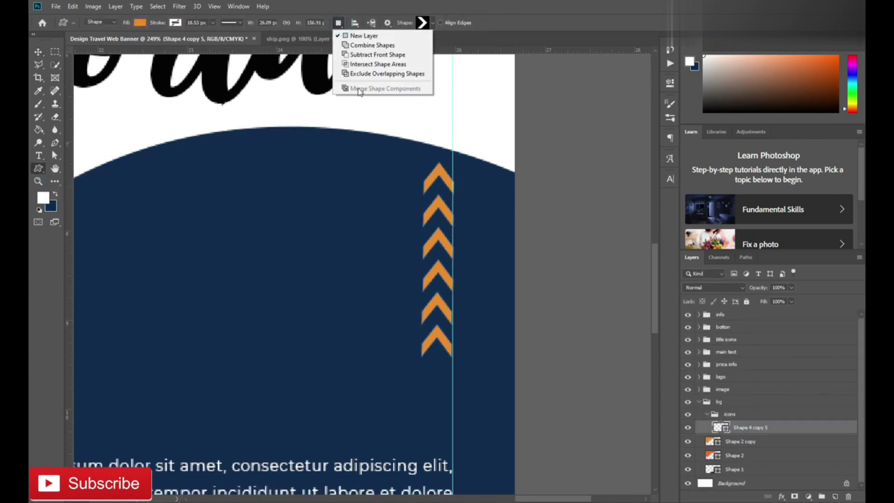
pyautogui.doubleClick(720, 427)
pyautogui.click(814, 323)
pyautogui.scroll(-5, 279, 279)
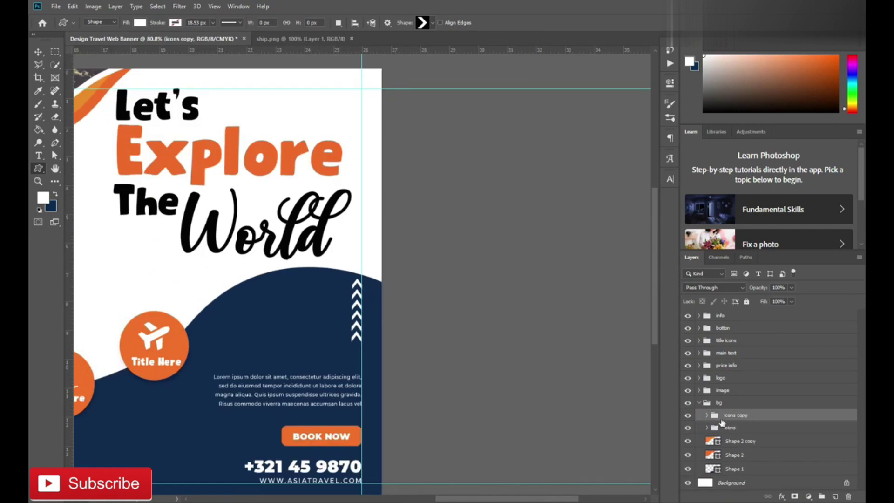
# Step: Duplicate the chevrons and place a horizontal copy at the top right corner
pyautogui.hotkey('ctrl', 't')
pyautogui.moveTo(356, 309); pyautogui.dragTo(250, 126)
pyautogui.scroll(3, 99, 102)
pyautogui.hotkey('alt', 'space')
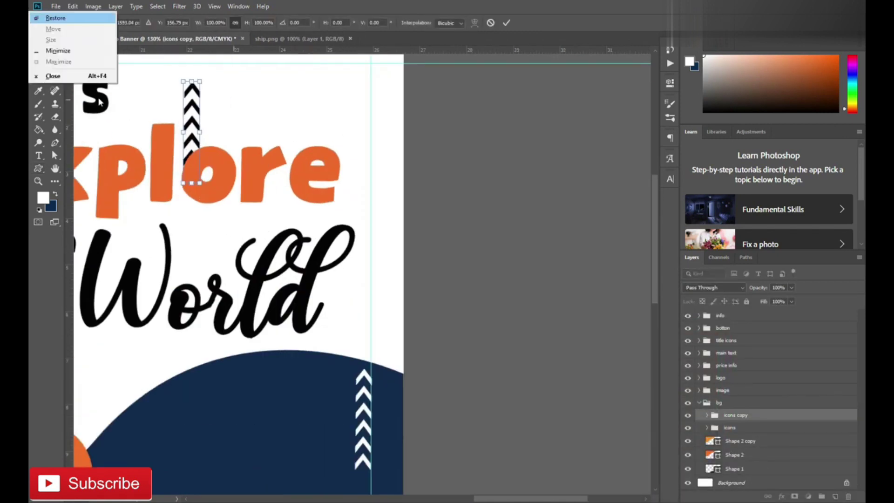
pyautogui.press('Escape')
pyautogui.moveTo(299, 289)
pyautogui.mouseDown()
pyautogui.moveTo(410, 256)
pyautogui.moveTo(511, 250)
pyautogui.mouseUp()
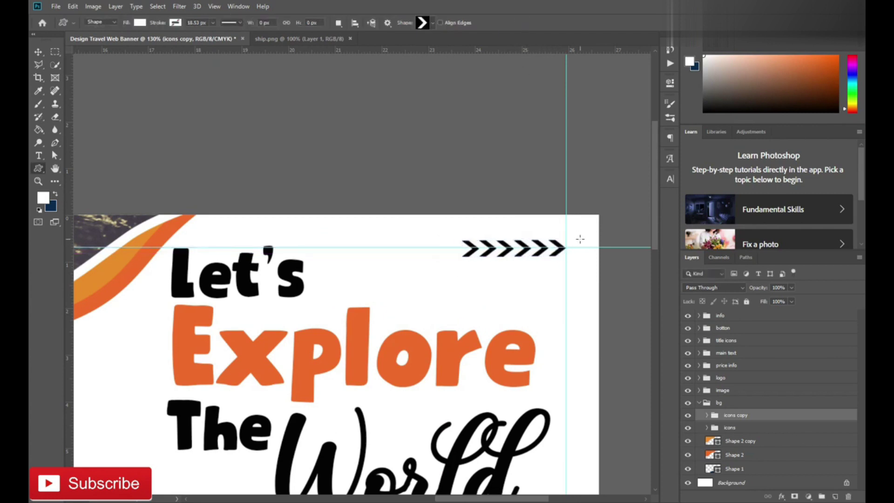
# Step: Add another chevron copy, rotated upright, along the wave's lower left edge
pyautogui.hotkey('ctrl', 't')
pyautogui.hotkey('ctrl', '0')
pyautogui.scroll(3, 223, 349)
pyautogui.scroll(3, 224, 349)
pyautogui.moveTo(378, 306); pyautogui.dragTo(194, 226)
pyautogui.moveTo(195, 326); pyautogui.dragTo(200, 352)
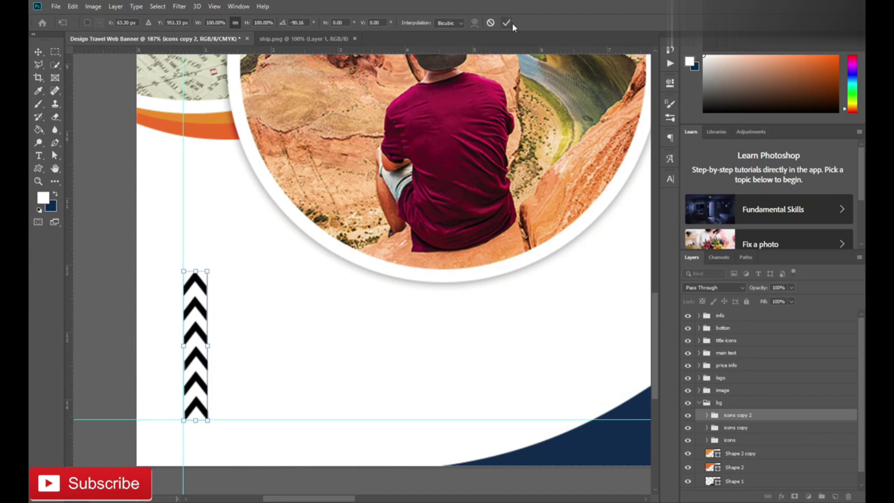
pyautogui.click(506, 22)
pyautogui.click(698, 402)
pyautogui.scroll(-5, 355, 351)
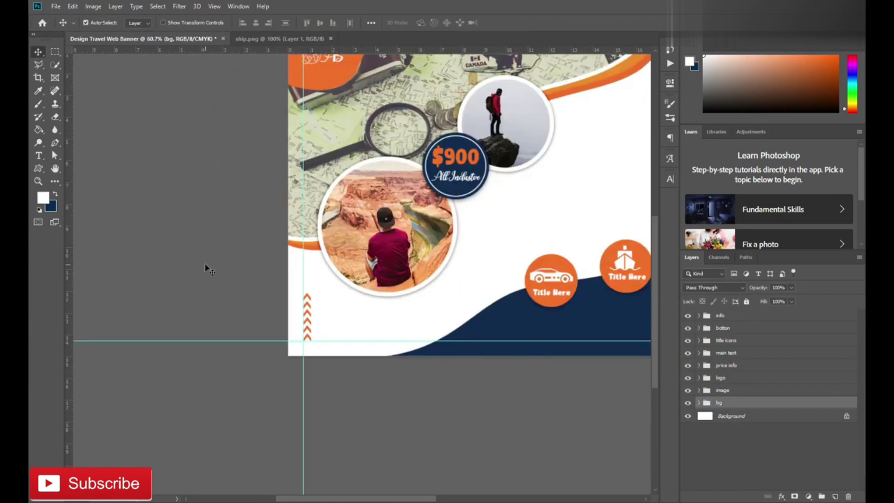
pyautogui.scroll(-2, 328, 264)
pyautogui.scroll(3, 329, 265)
pyautogui.scroll(1, 329, 265)
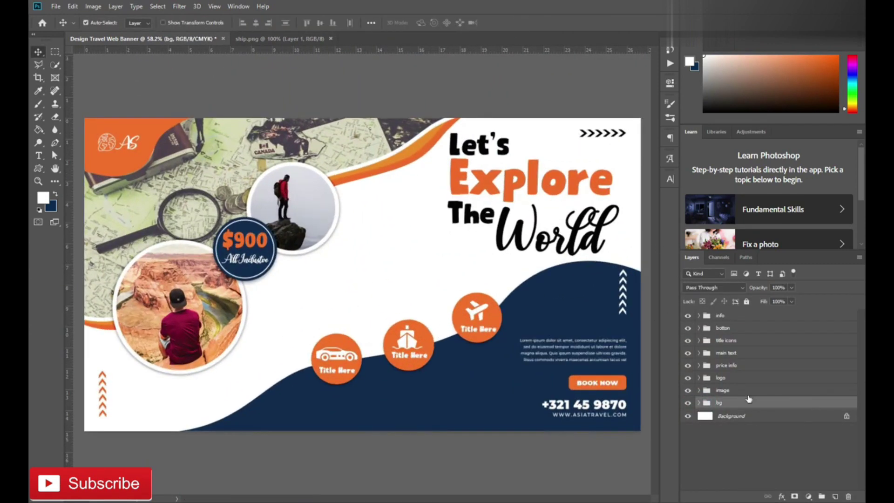
pyautogui.click(727, 352)
pyautogui.click(698, 353)
pyautogui.click(734, 380)
pyautogui.keyDown('shift'); pyautogui.click(730, 422); pyautogui.keyUp('shift')
pyautogui.hotkey('ctrl', 't')
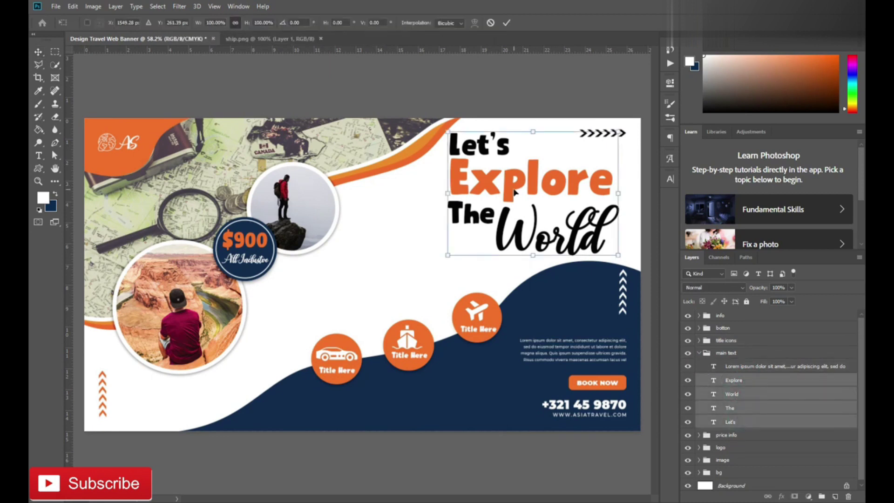
pyautogui.press('Return')
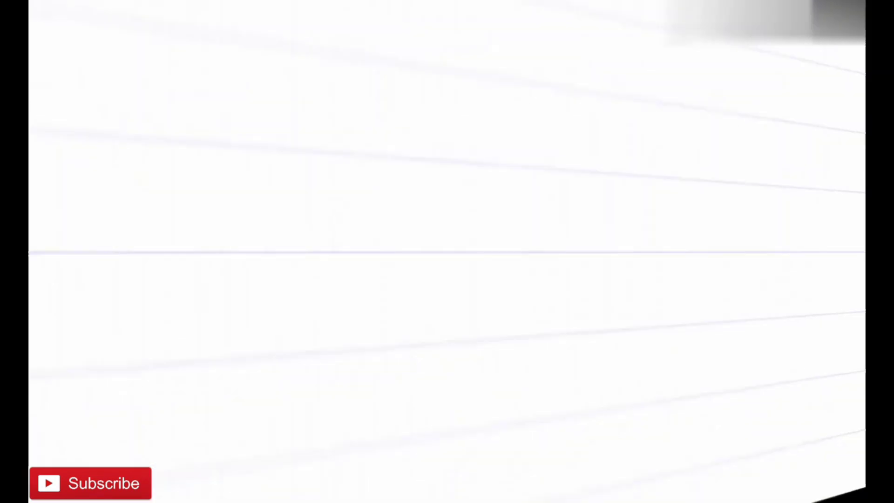